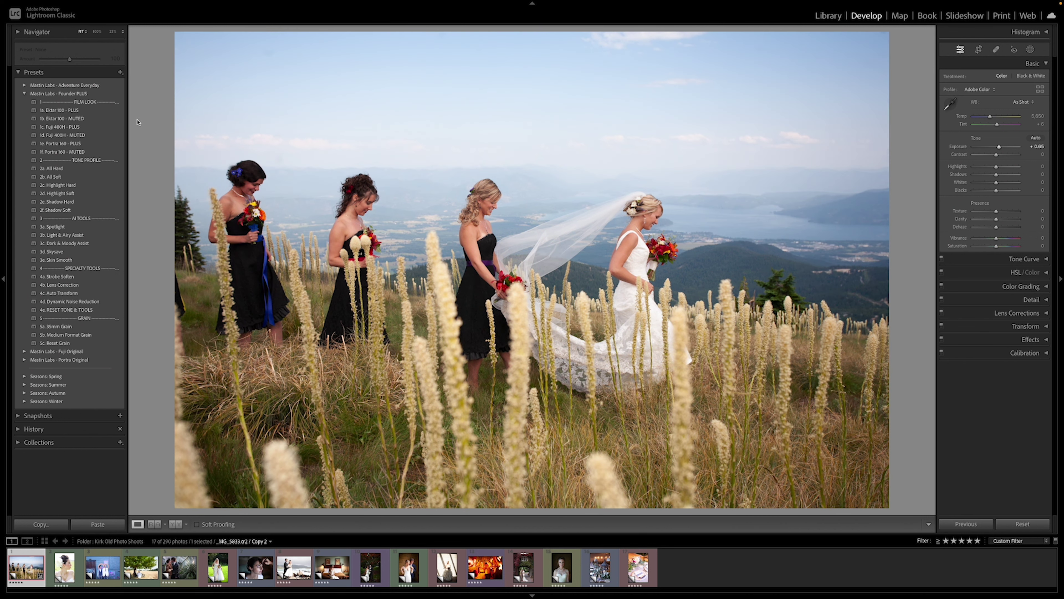
# - Apply the 1b. Ektar 100 - MUTED preset to the hillside bridal party photo and compare it with the original
pyautogui.click(99, 119)
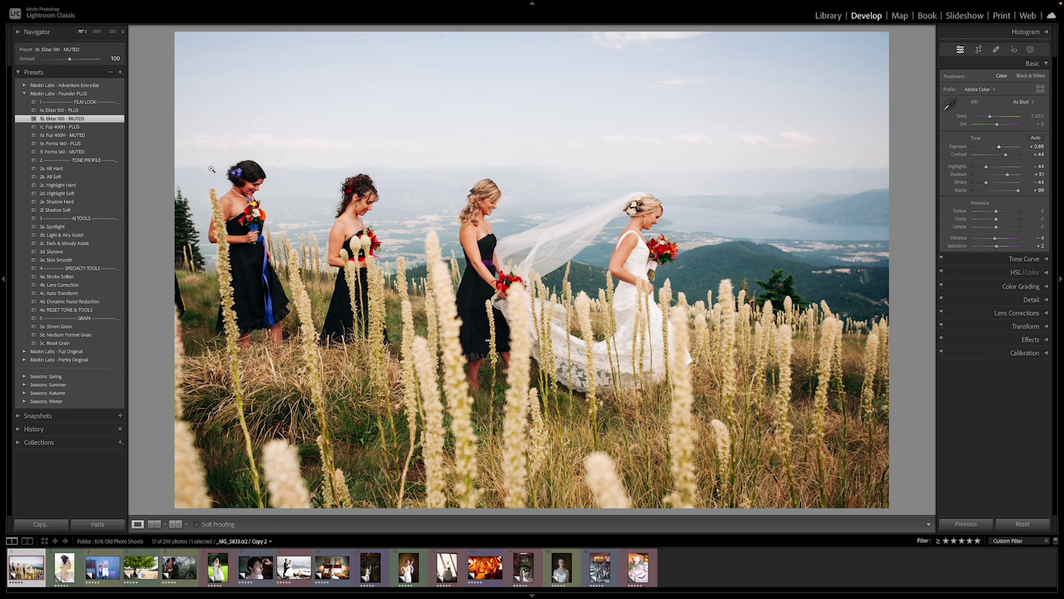
pyautogui.press('\\')
pyautogui.press('\\')
# - Give the bride's profile portrait the 1c. Fuji 400H - PLUS preset with temperature 5,041, tint +8 and exposure -0.40, and compare before and after
pyautogui.click(79, 569)
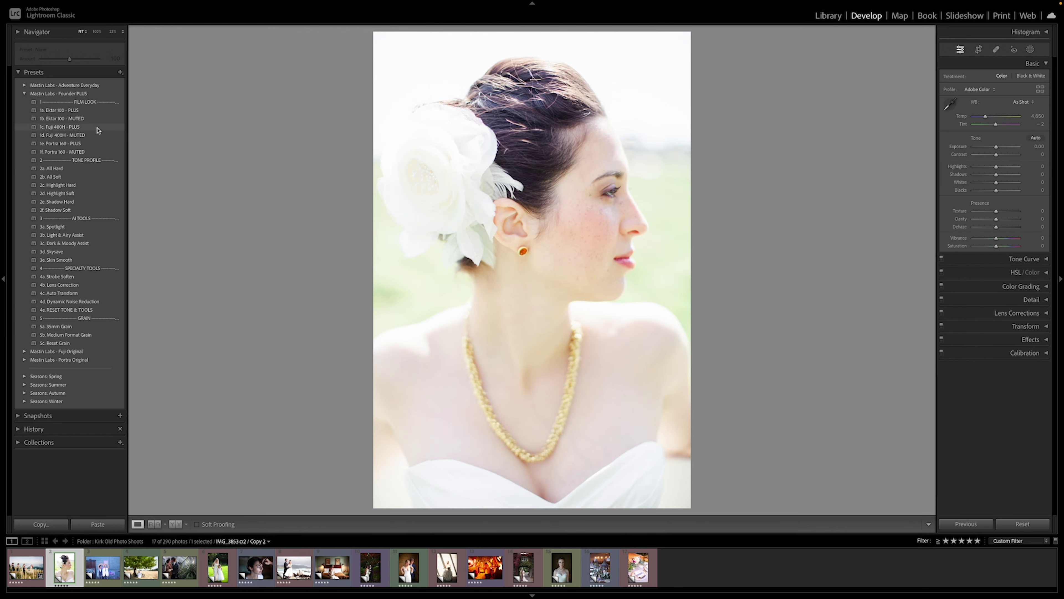
pyautogui.click(98, 130)
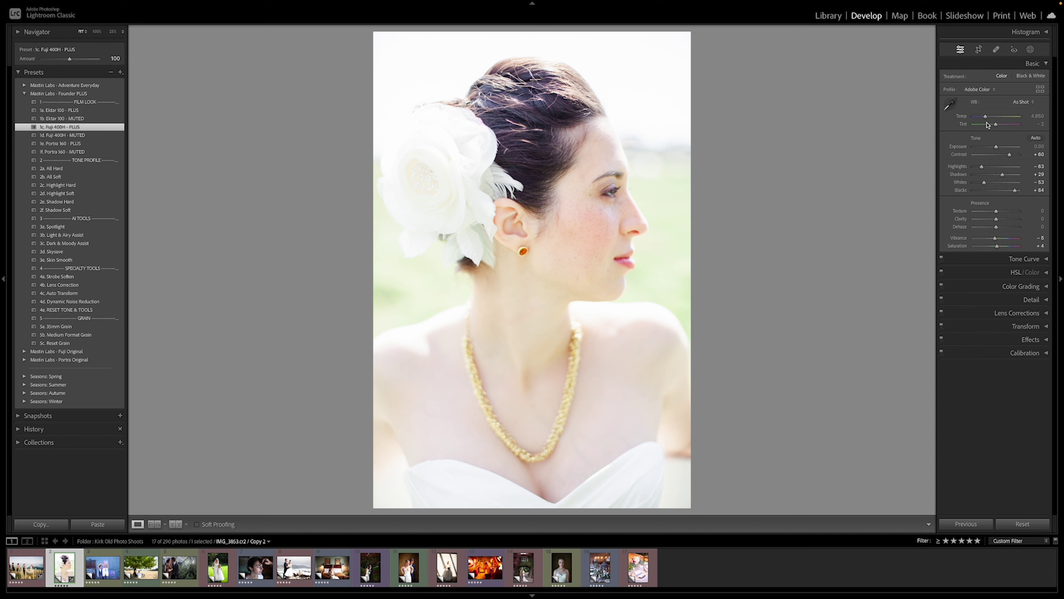
pyautogui.moveTo(986, 118)
pyautogui.mouseDown()
pyautogui.moveTo(998, 127)
pyautogui.moveTo(996, 147)
pyautogui.moveTo(998, 126)
pyautogui.mouseUp()
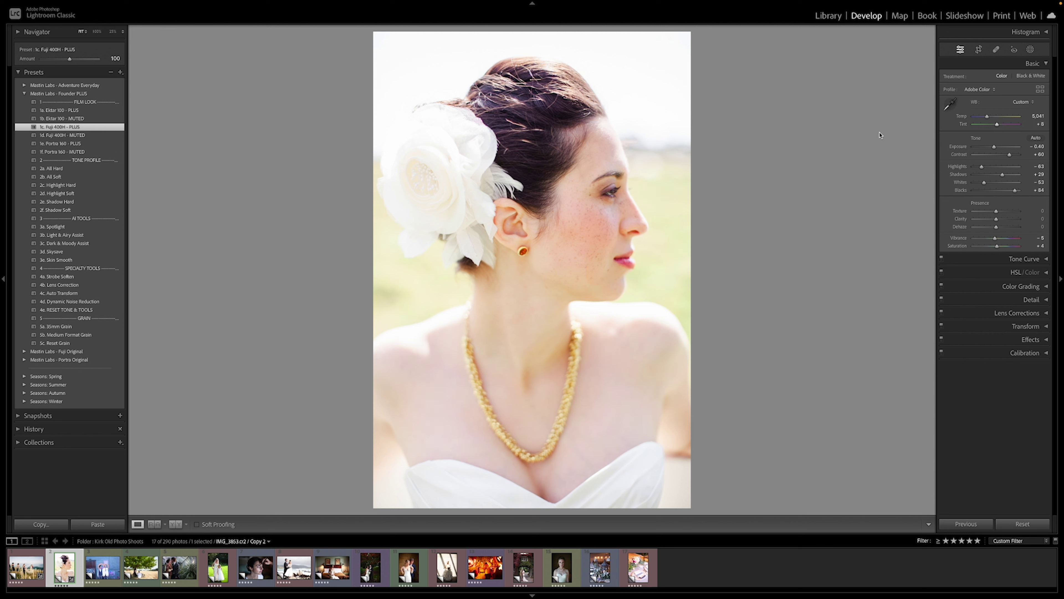
pyautogui.press('\\')
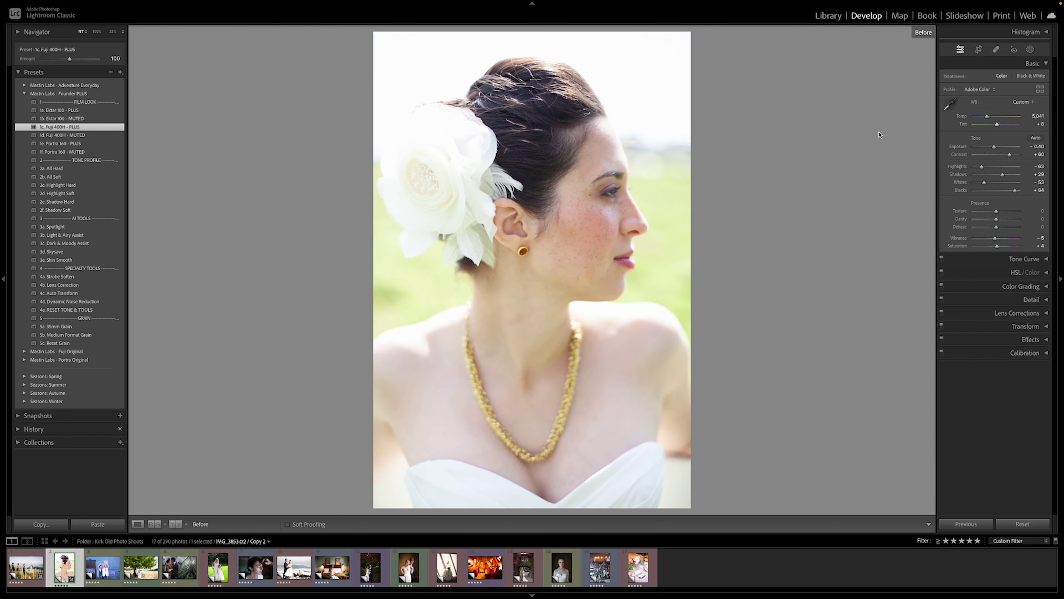
pyautogui.press('\\')
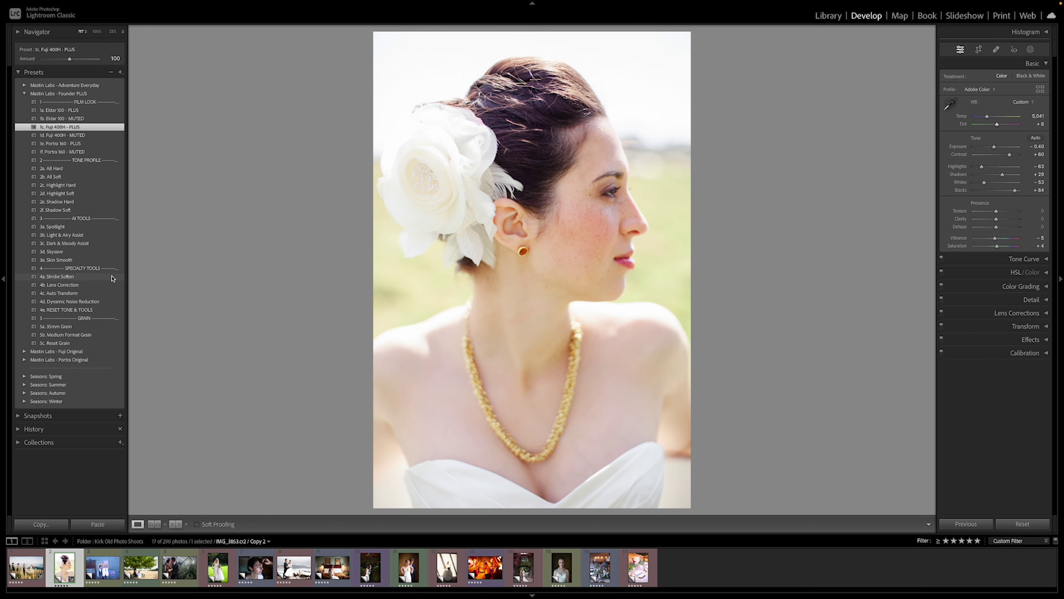
# - Add the 4a. Strobe Soften preset to the bride's portrait and compare the edit with the original
pyautogui.click(116, 276)
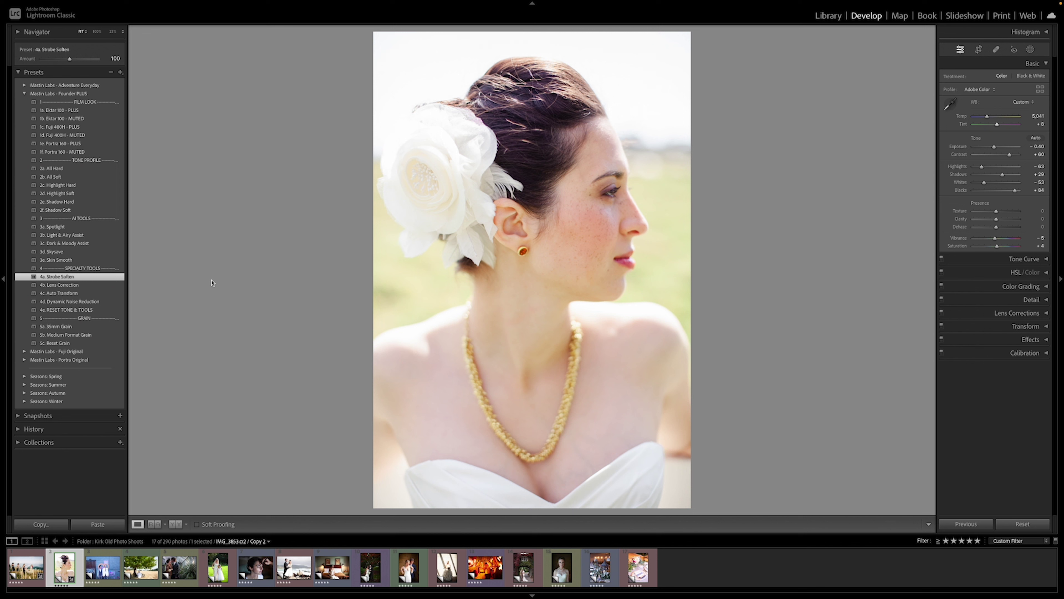
pyautogui.press('\\')
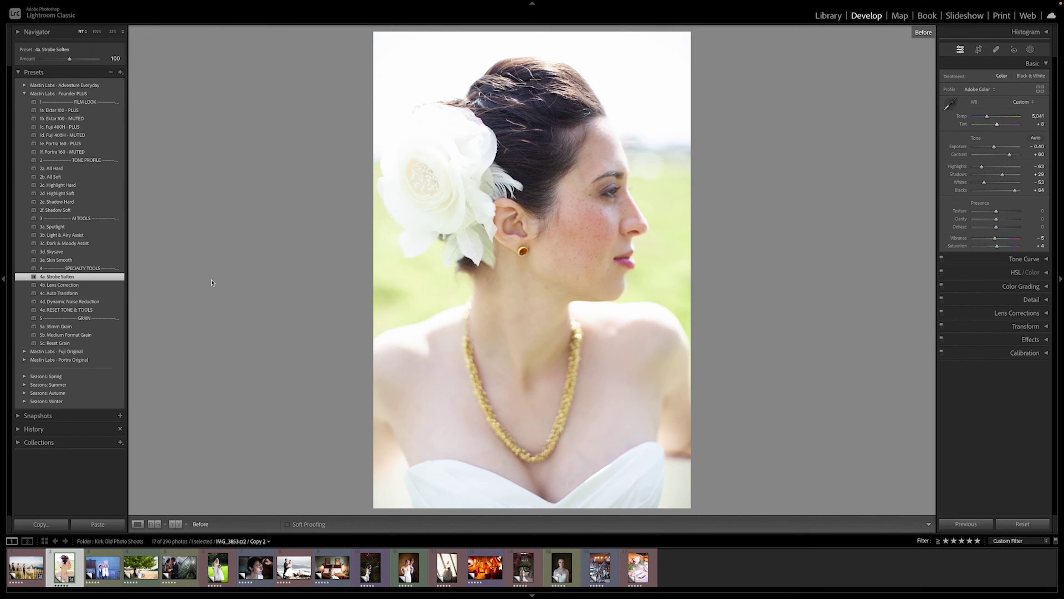
pyautogui.press('\\')
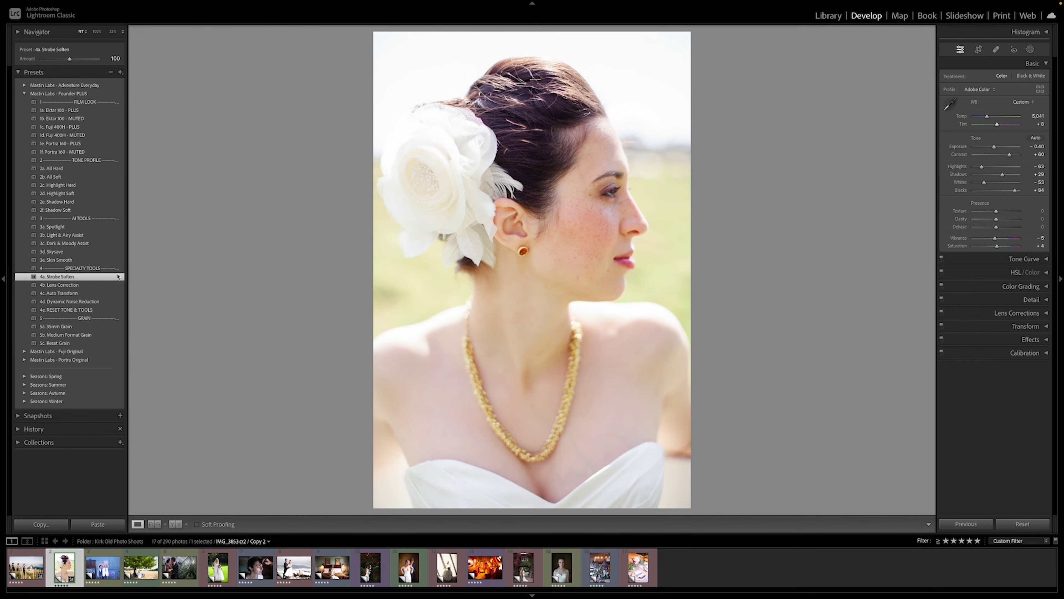
# - Open the photo of the couple at the blue graffiti wall and set its temperature to 7,068 and exposure to -0.30
pyautogui.click(103, 567)
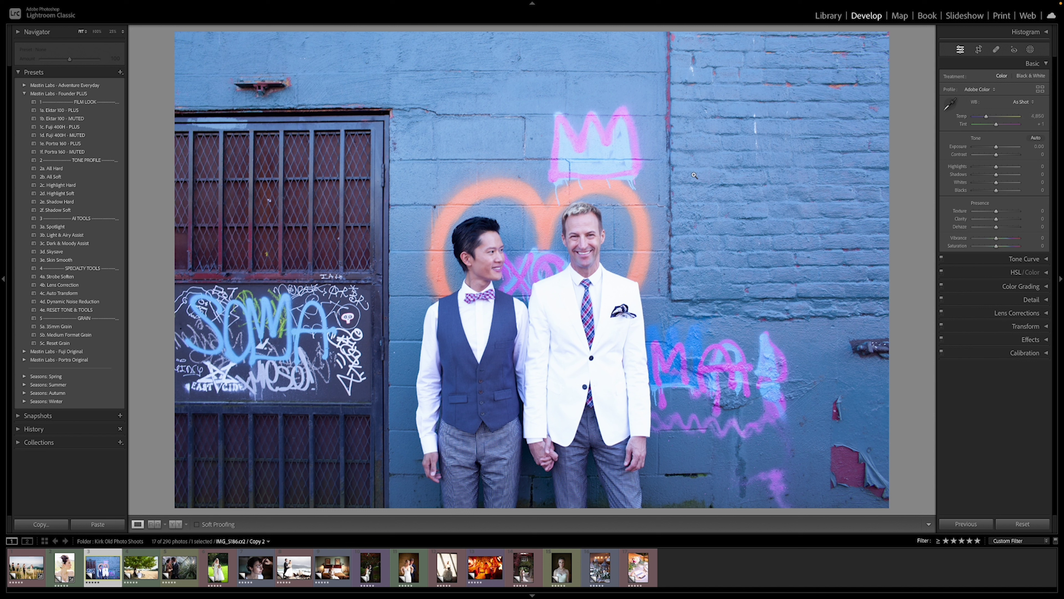
pyautogui.click(997, 117)
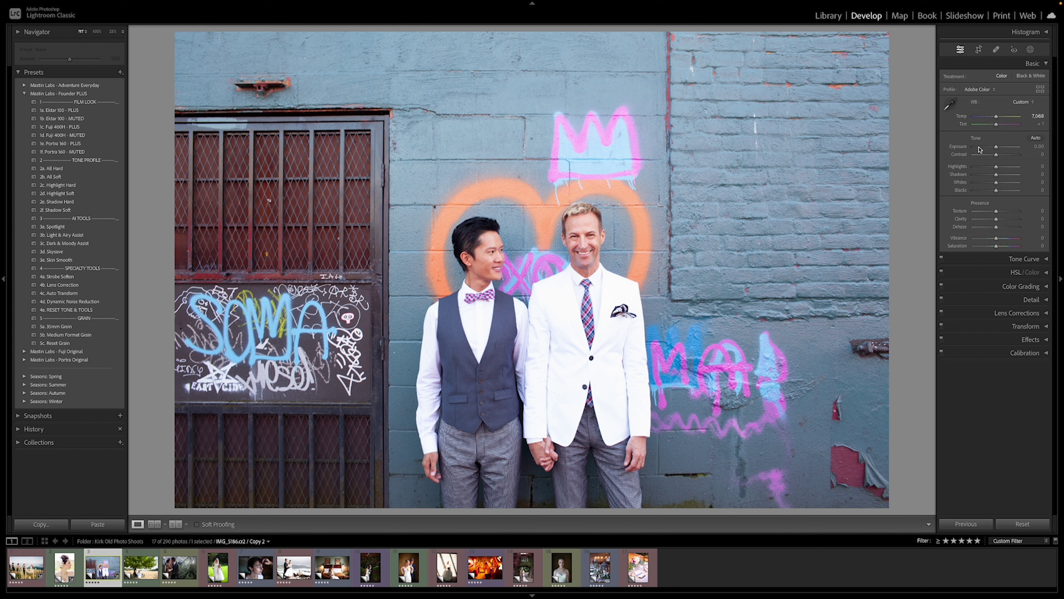
pyautogui.click(996, 148)
pyautogui.moveTo(996, 148); pyautogui.dragTo(994, 148)
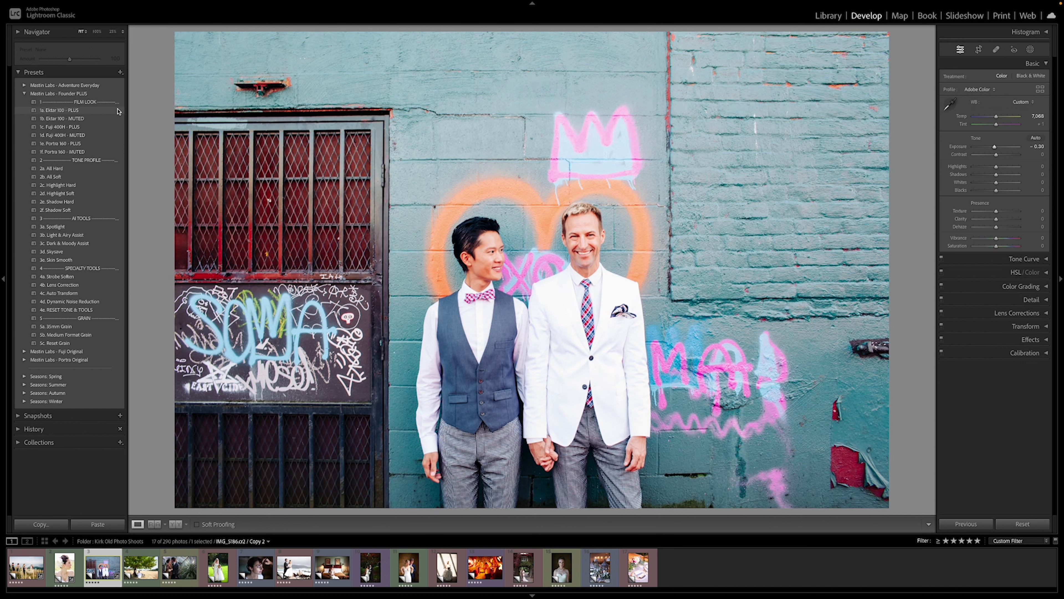
# - Apply the 1a. Ektar 100 - PLUS preset to the graffiti wall photo and lower its exposure to -0.85
pyautogui.click(119, 112)
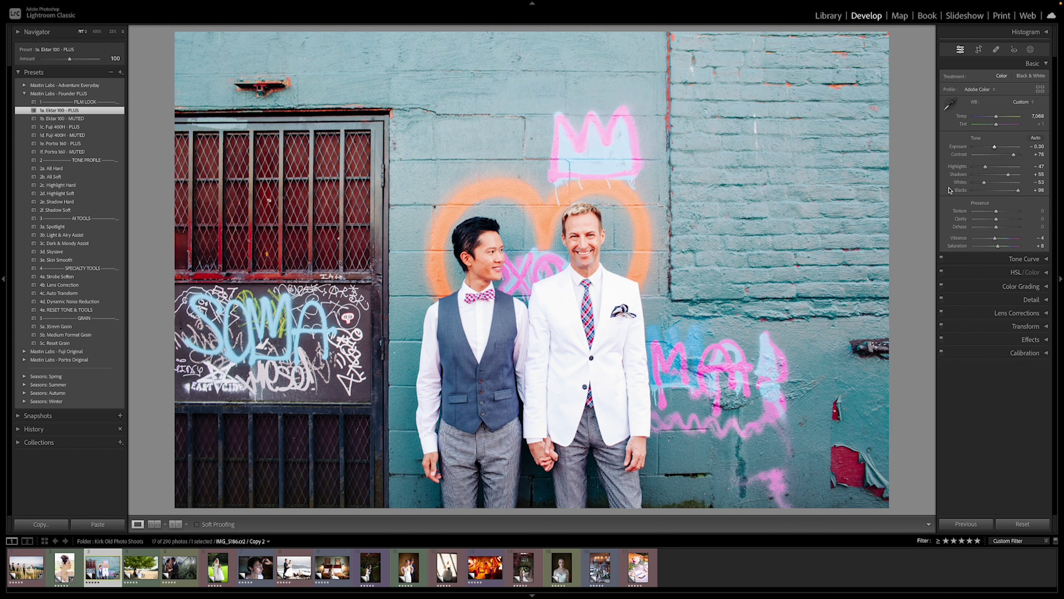
pyautogui.moveTo(995, 147); pyautogui.dragTo(993, 148)
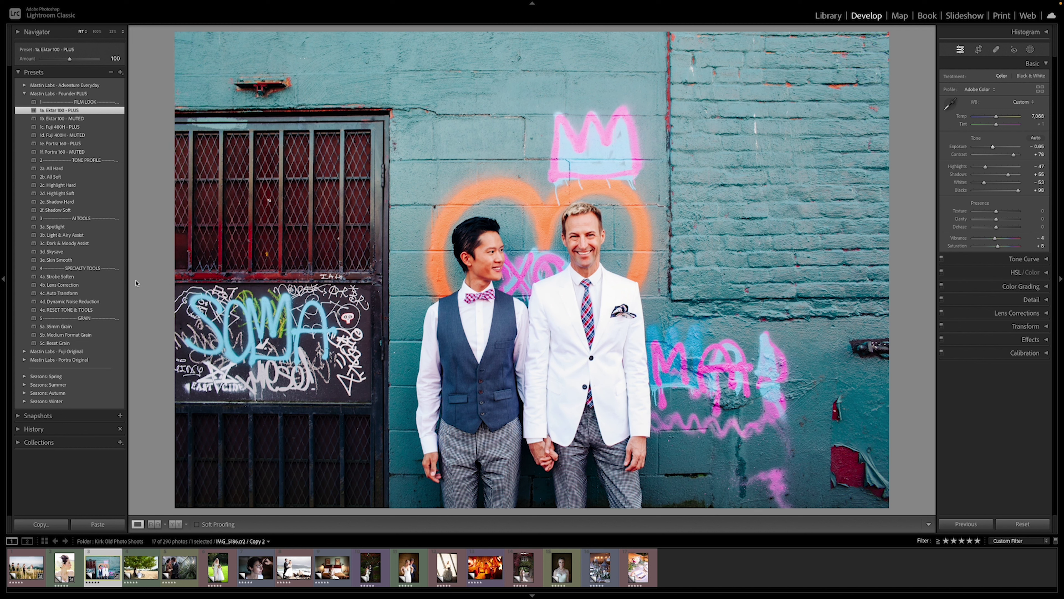
# - Add the 4b. Lens Correction preset to the graffiti wall photo and compare the edit with the original
pyautogui.click(119, 286)
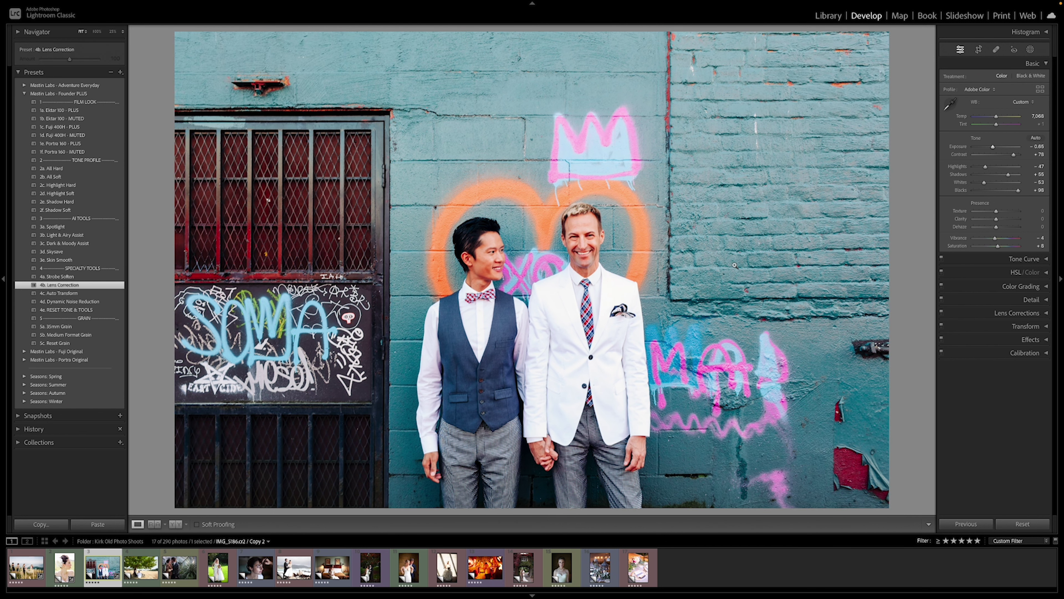
pyautogui.press('\\')
pyautogui.press('\\')
# - Apply the 1d. Fuji 400H - MUTED preset to the photo of the couple under the tree with exposure +0.30, and compare before and after
pyautogui.press('Right')
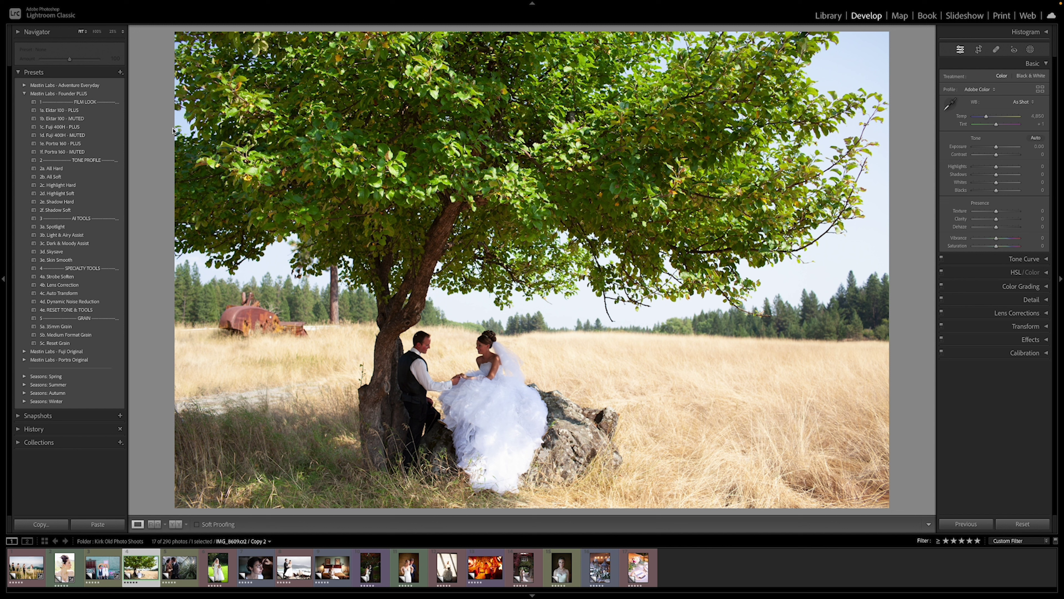
pyautogui.moveTo(101, 136)
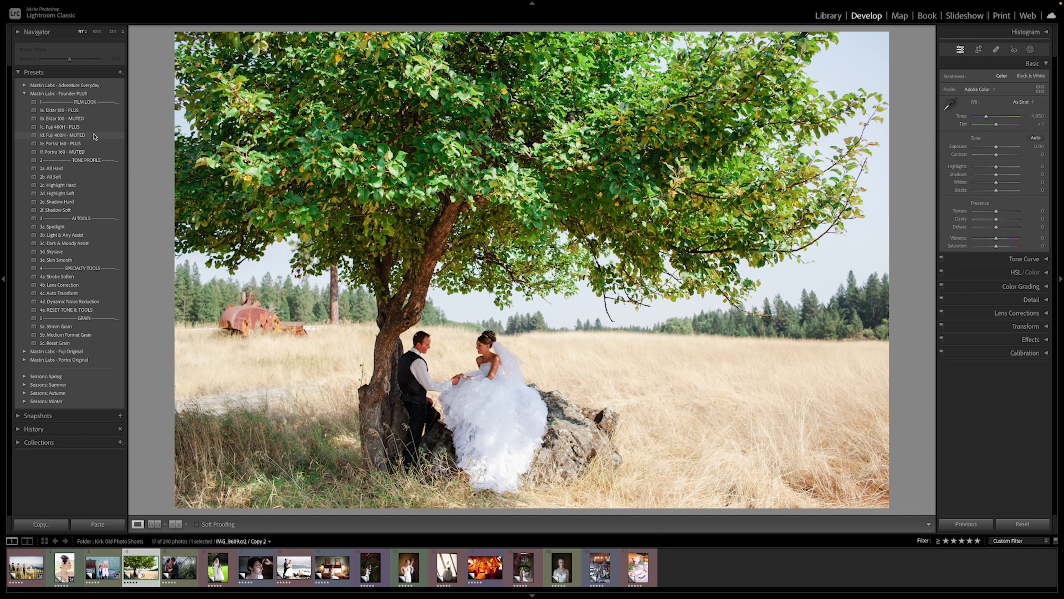
pyautogui.click(95, 136)
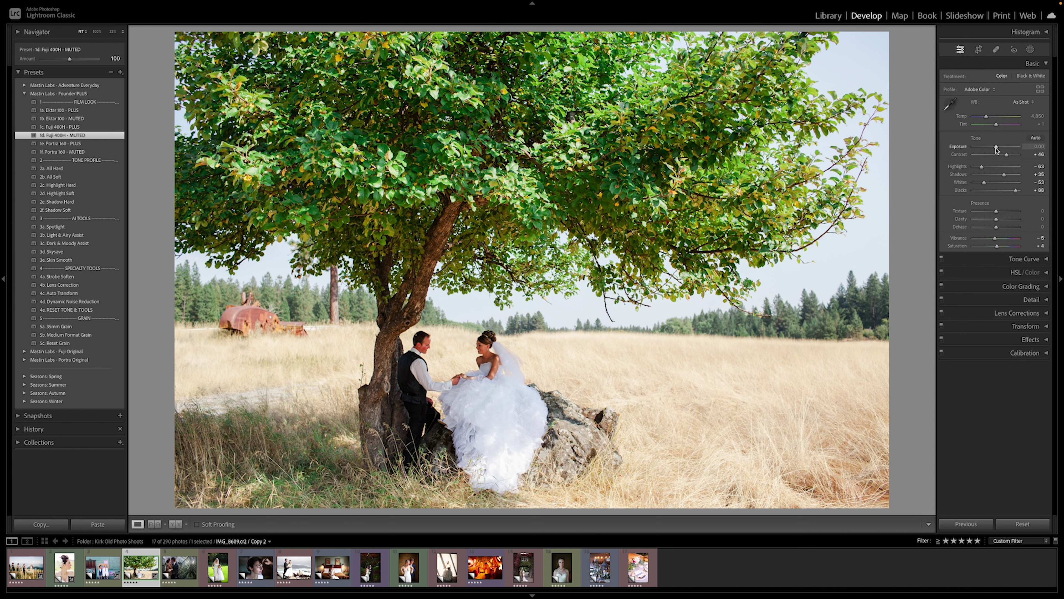
pyautogui.moveTo(996, 148); pyautogui.dragTo(998, 148)
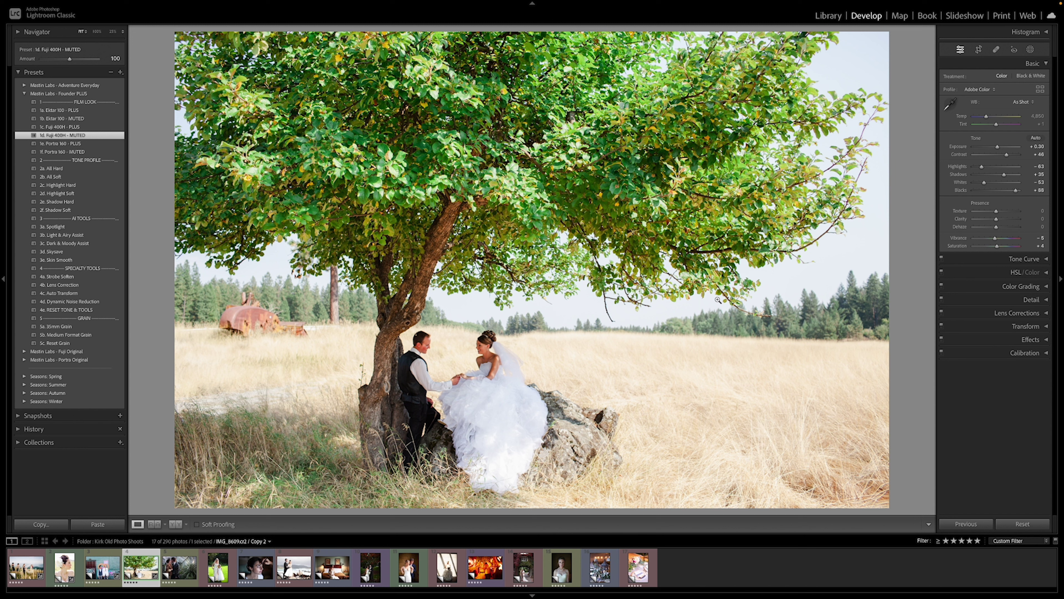
pyautogui.press('\\')
pyautogui.press('\\')
# - Raise the exposure of the tree photo to +0.45 and check the edit against the original
pyautogui.click(998, 148)
pyautogui.moveTo(998, 148); pyautogui.dragTo(1000, 150)
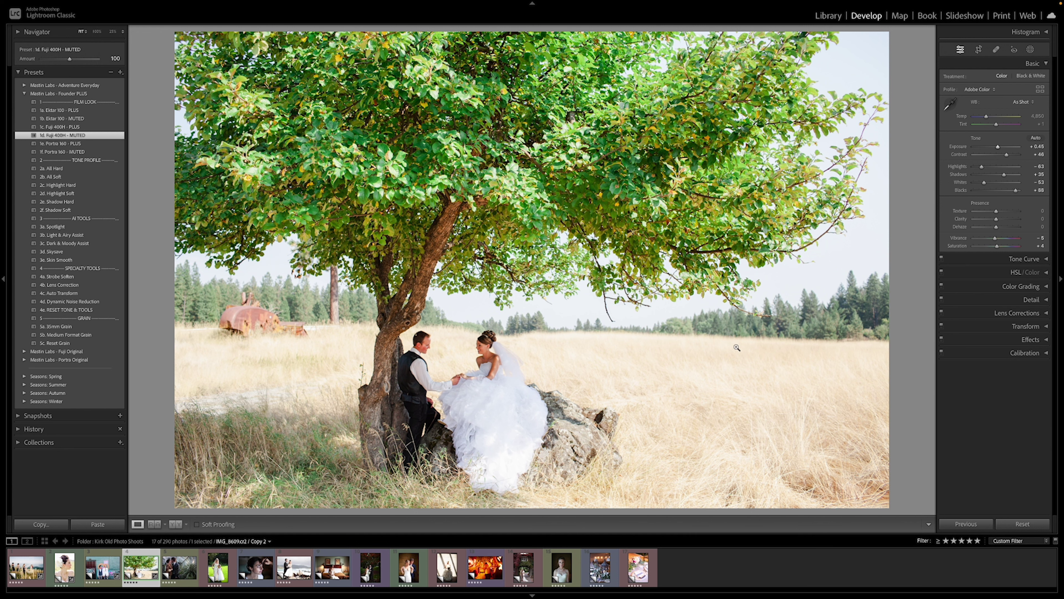
pyautogui.press('\\')
pyautogui.press('\\')
# - Apply the 1f. Portra 160 - MUTED preset to the greenhouse couple photo and set the exposure to +0.35
pyautogui.click(179, 567)
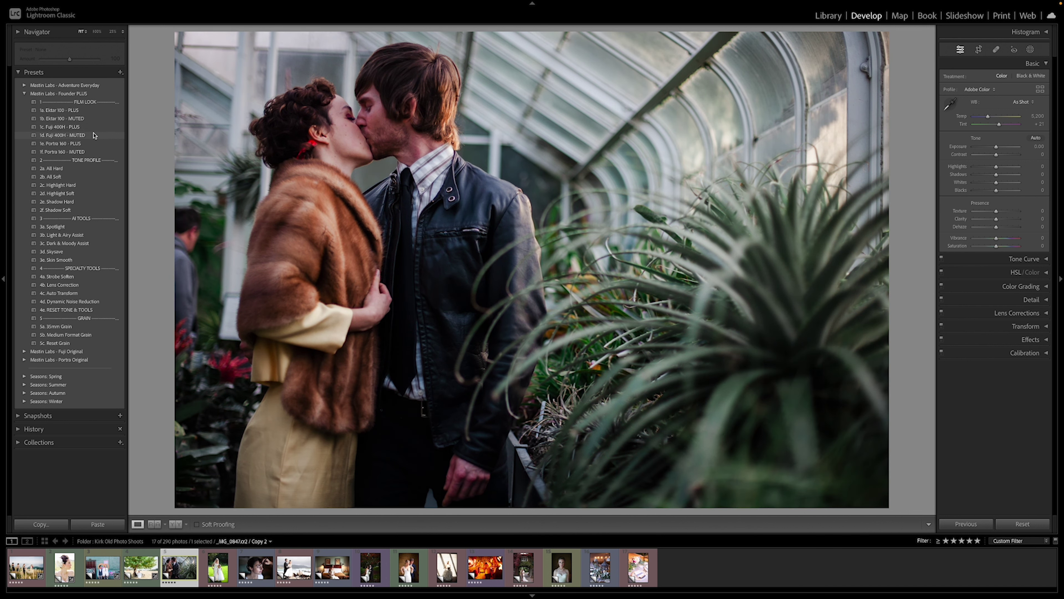
pyautogui.click(100, 151)
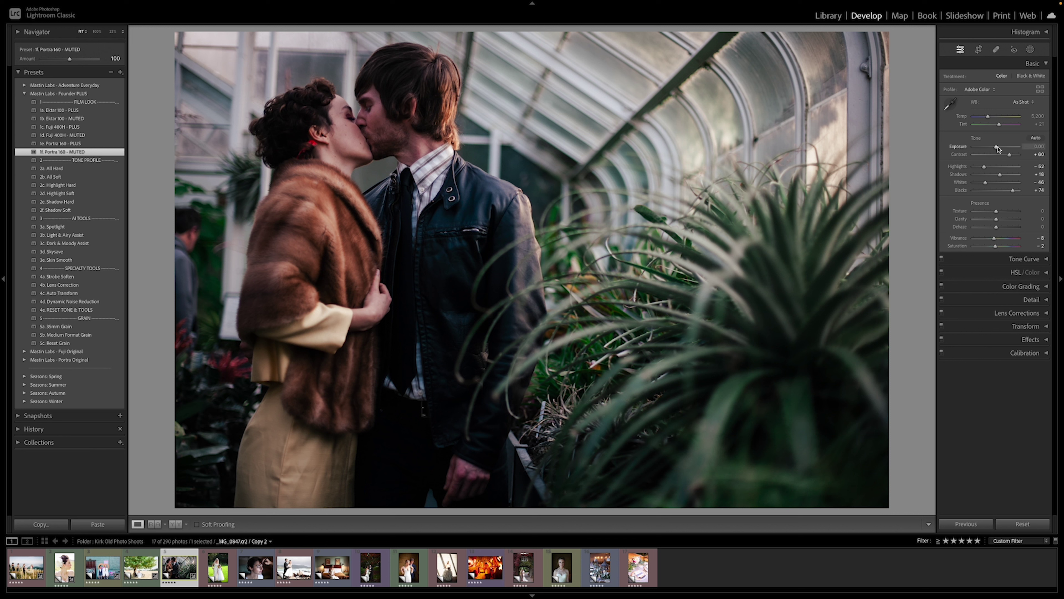
pyautogui.moveTo(997, 146); pyautogui.dragTo(1000, 148)
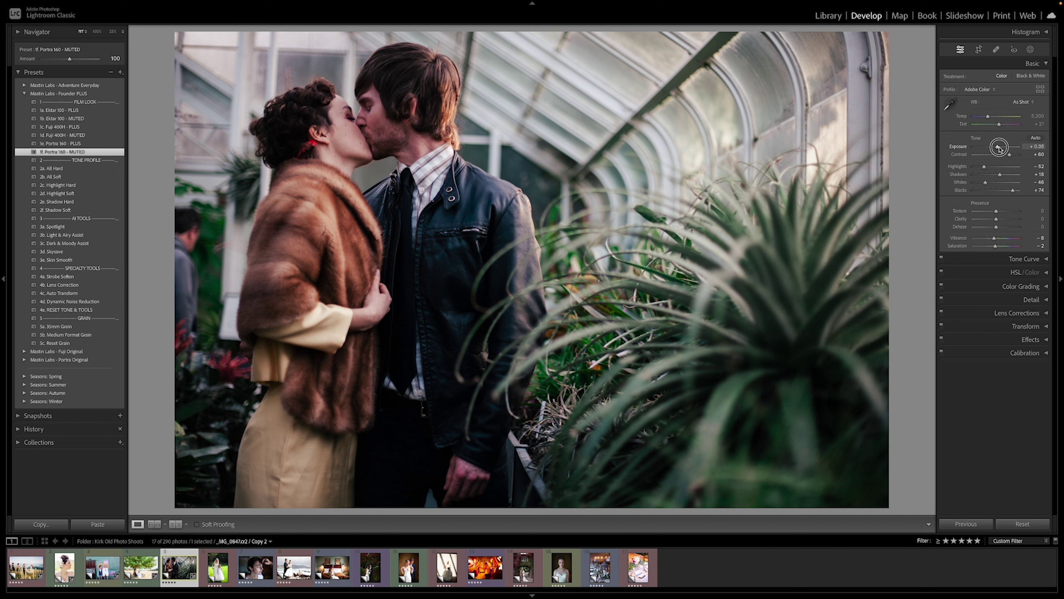
# - Warm the greenhouse photo to a temperature of 5,821 and compare the edit with the original
pyautogui.moveTo(988, 117); pyautogui.dragTo(991, 121)
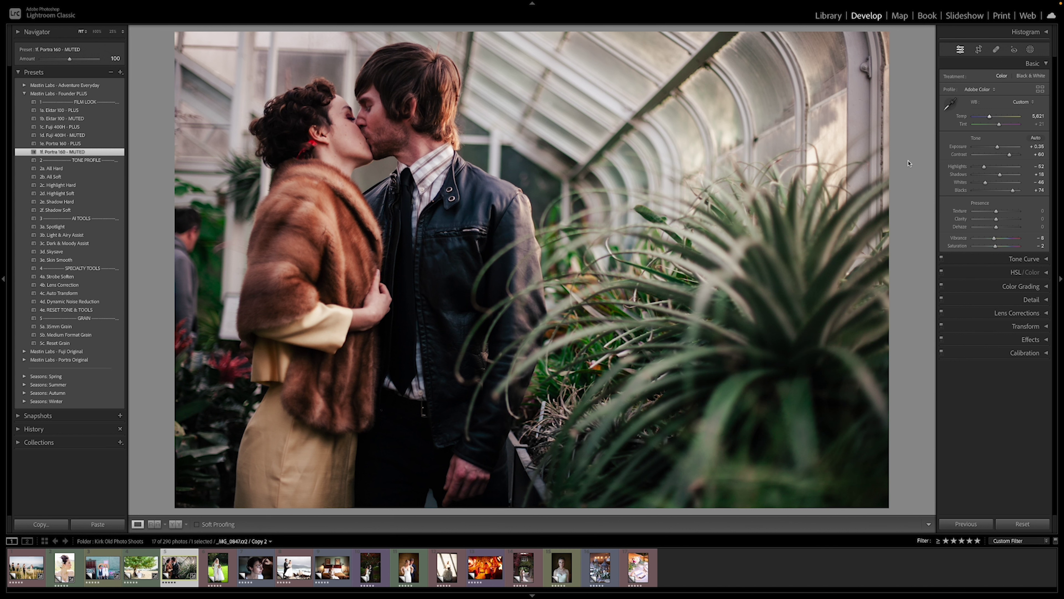
pyautogui.press('\\')
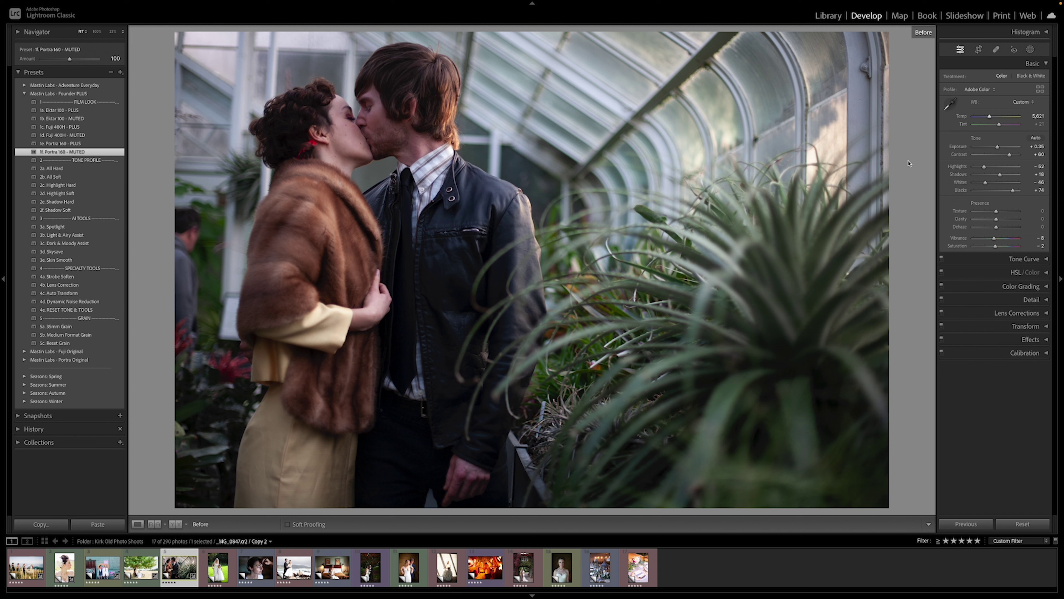
pyautogui.press('\\')
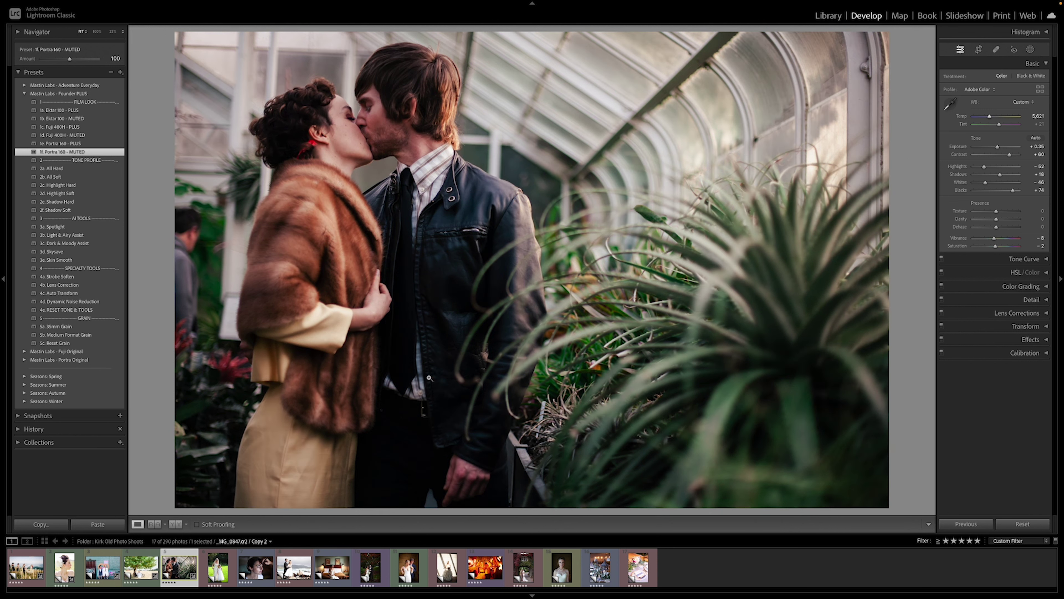
# - Apply the 1c. Fuji 400H - PLUS preset to the photo of the bride with the young girl and set the temperature to 5,842
pyautogui.click(221, 574)
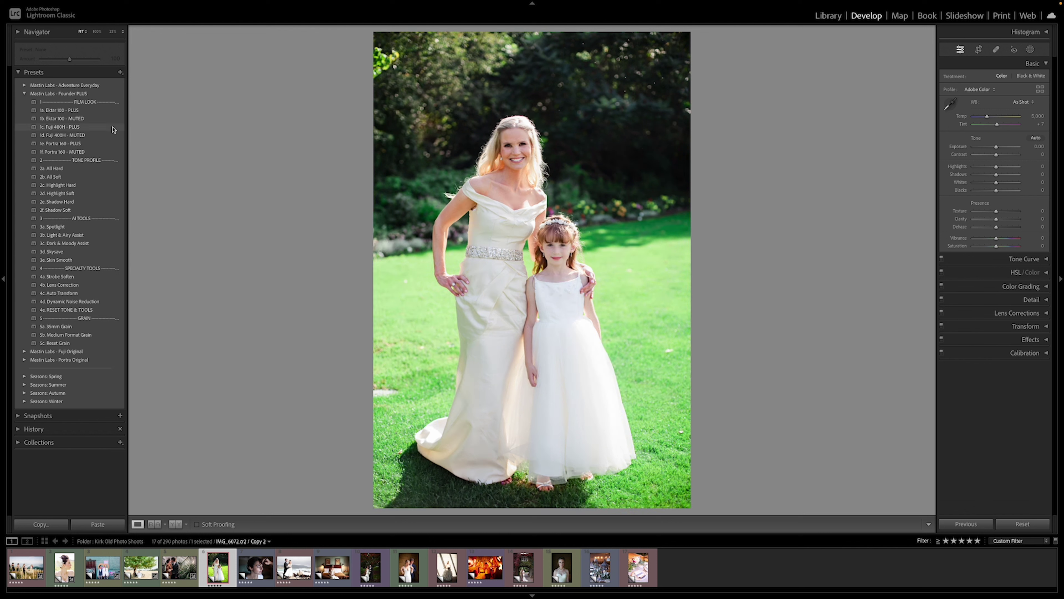
pyautogui.click(94, 130)
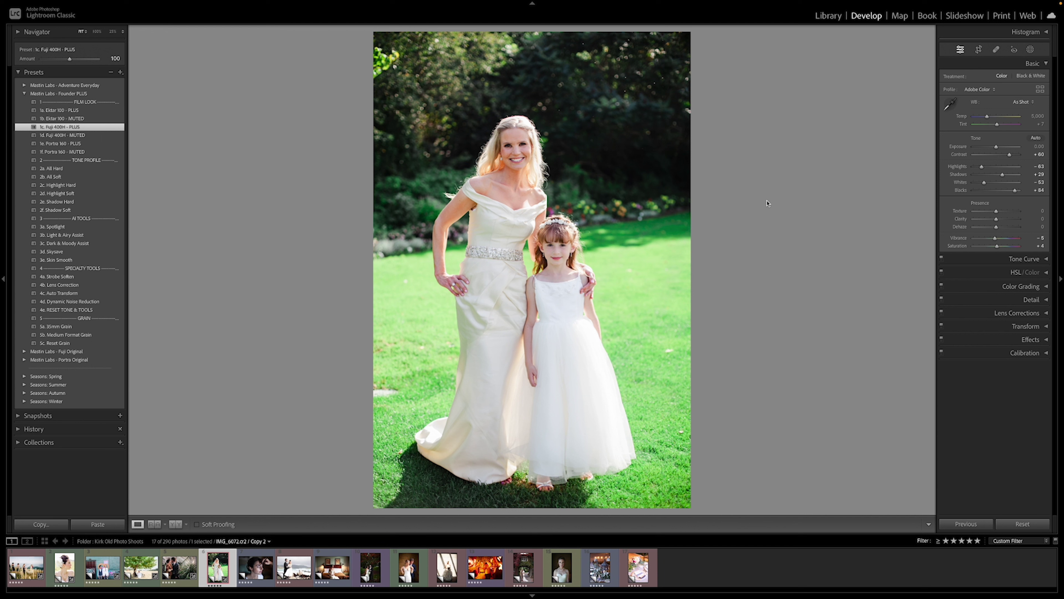
pyautogui.moveTo(987, 117); pyautogui.dragTo(990, 118)
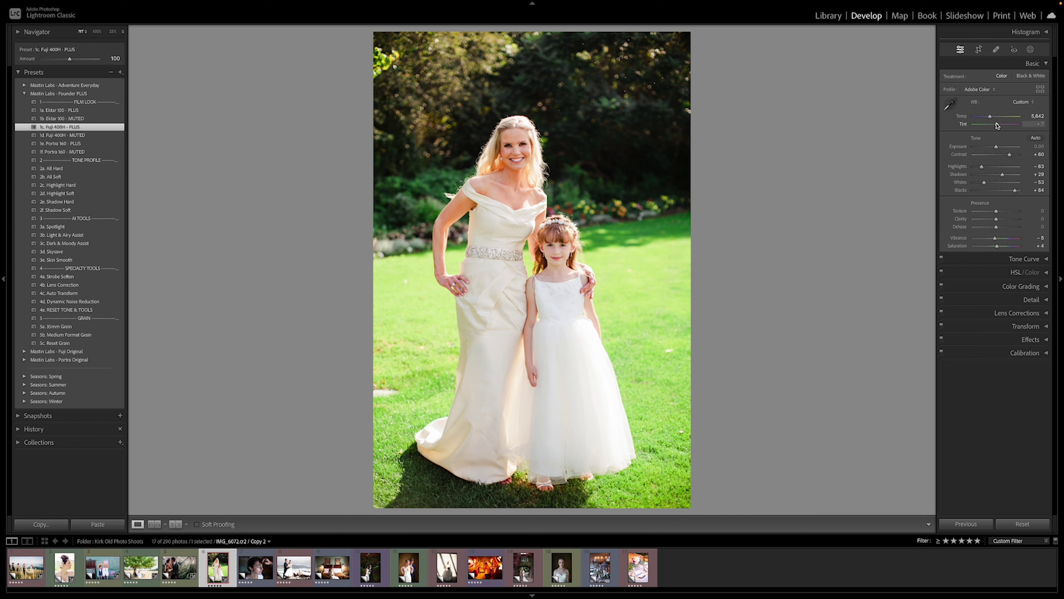
# - Set the exposure of the bride and girl photo to +0.10 and add the 3b. Light & Airy Assist preset
pyautogui.moveTo(997, 149); pyautogui.dragTo(998, 149)
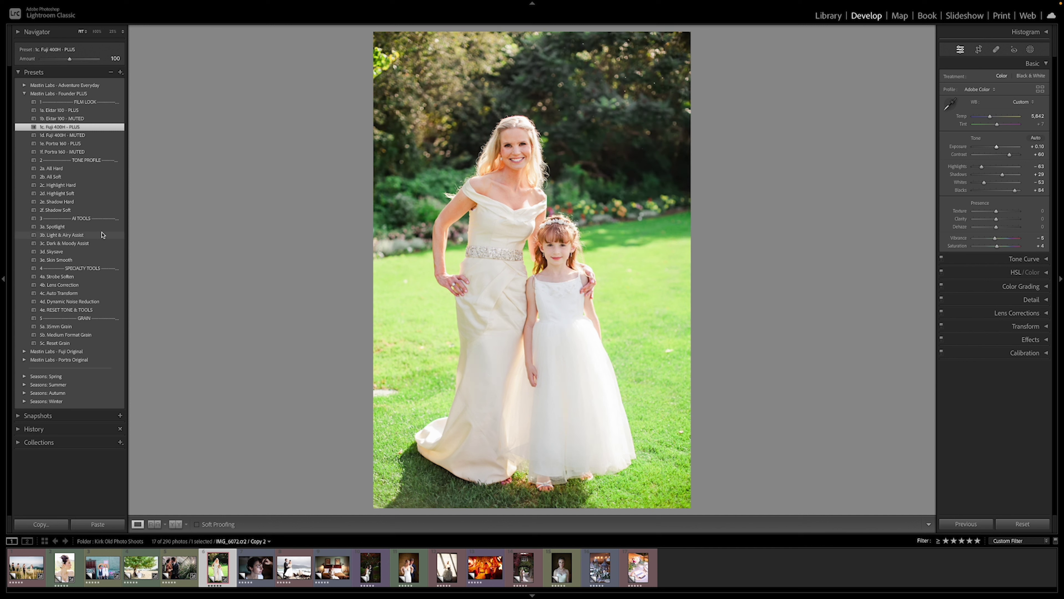
pyautogui.click(102, 235)
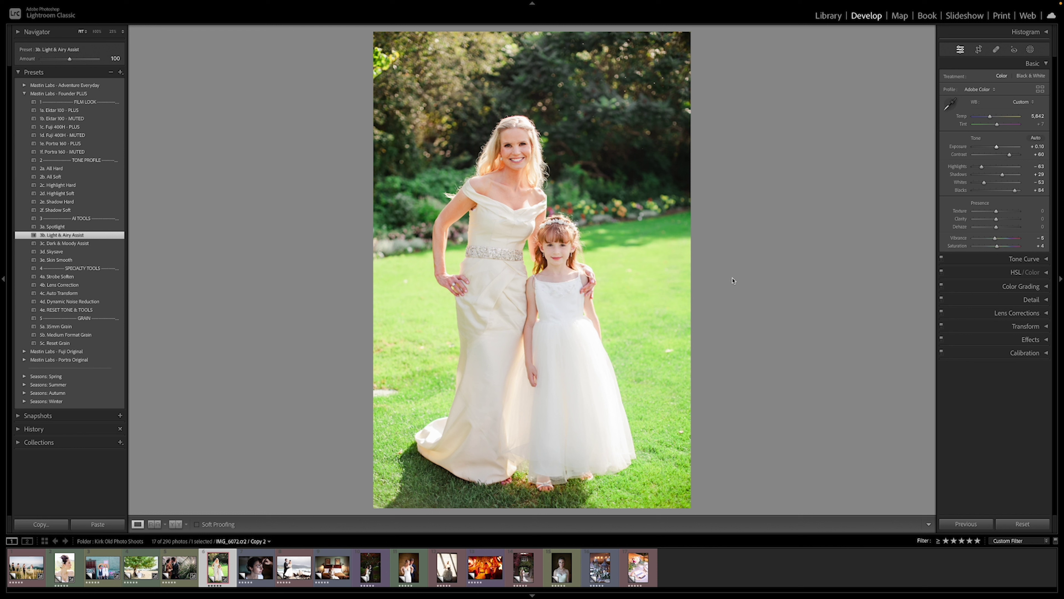
# - Use the Remove tool to clean up four distracting spots on the lawn around the bride and girl
pyautogui.click(996, 49)
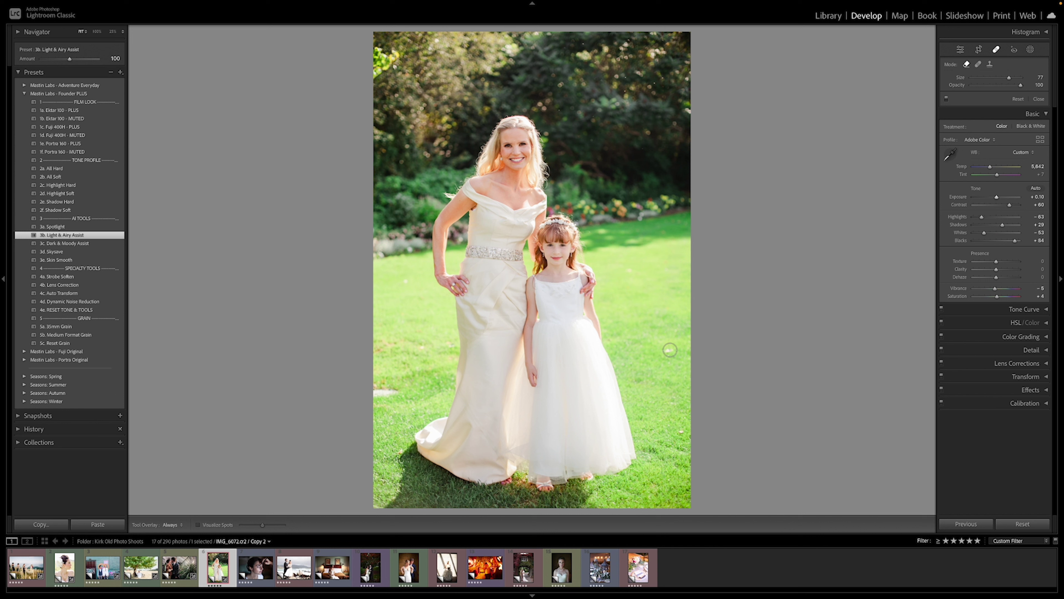
pyautogui.scroll(2, 669, 350)
pyautogui.click(669, 351)
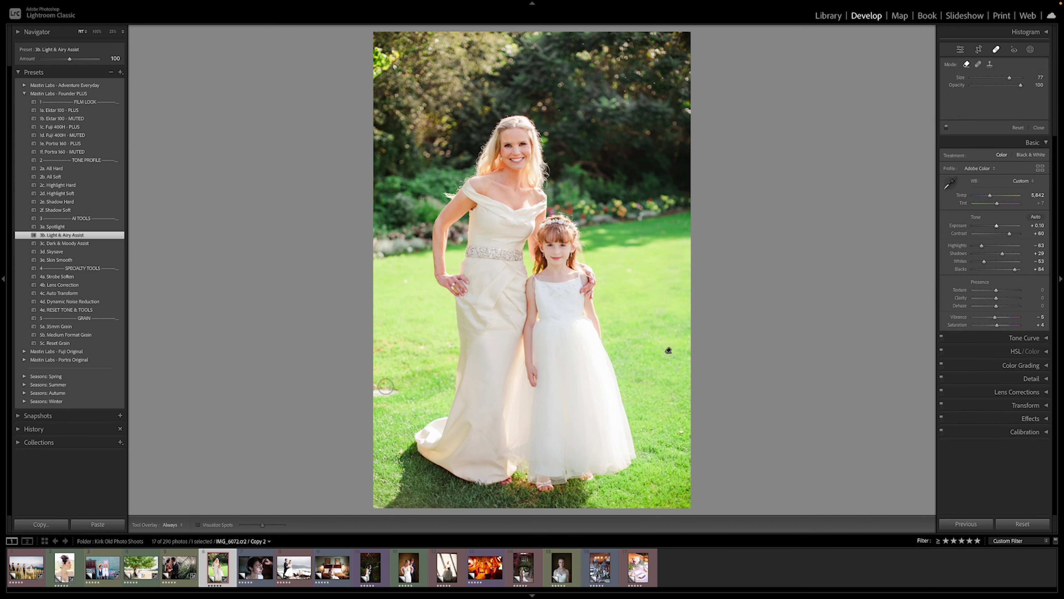
pyautogui.click(385, 392)
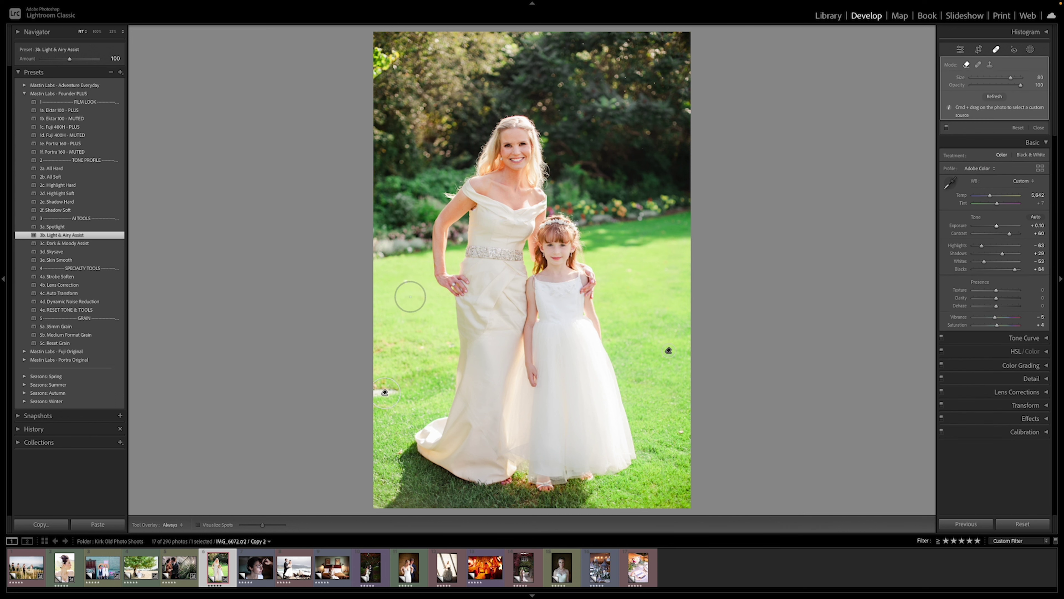
pyautogui.click(403, 280)
pyautogui.click(681, 431)
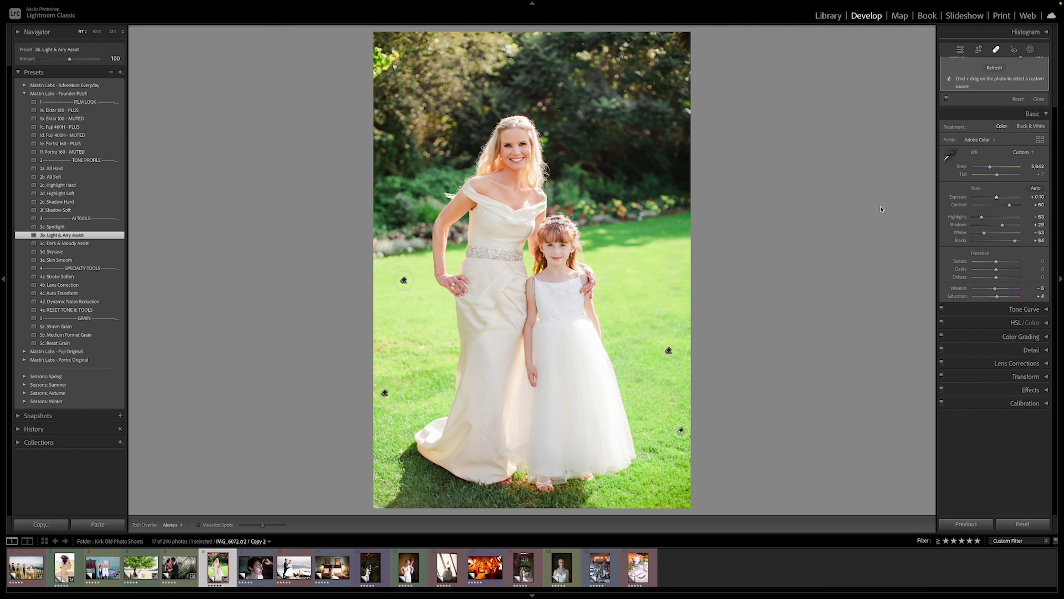
# - Close the Remove tool, compare the bride and girl edit with the original, and inspect the bride's face, hair and dress up close
pyautogui.click(996, 48)
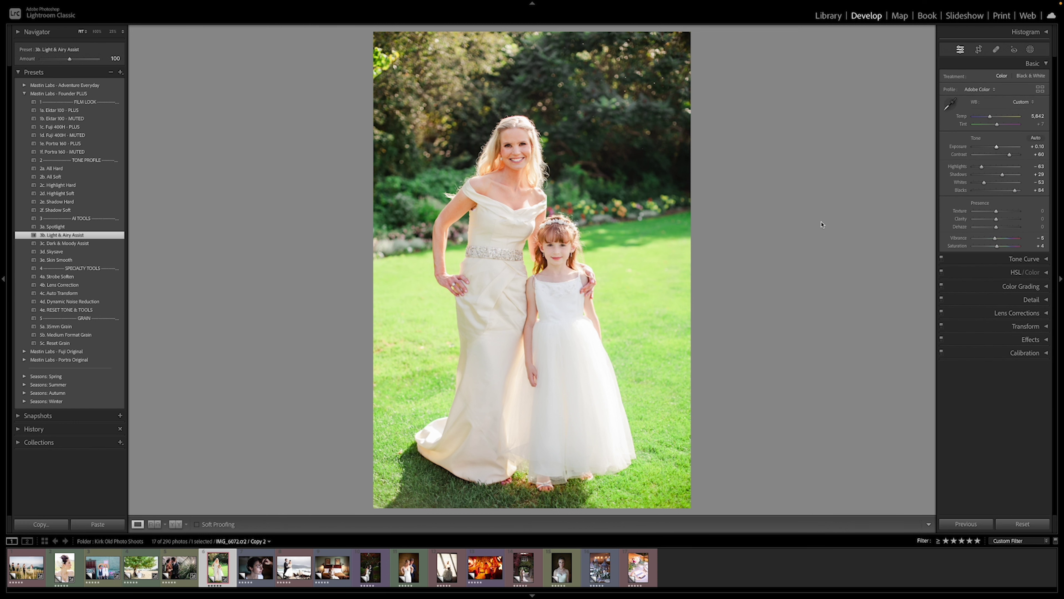
pyautogui.press('\\')
pyautogui.press('\\')
pyautogui.click(580, 169)
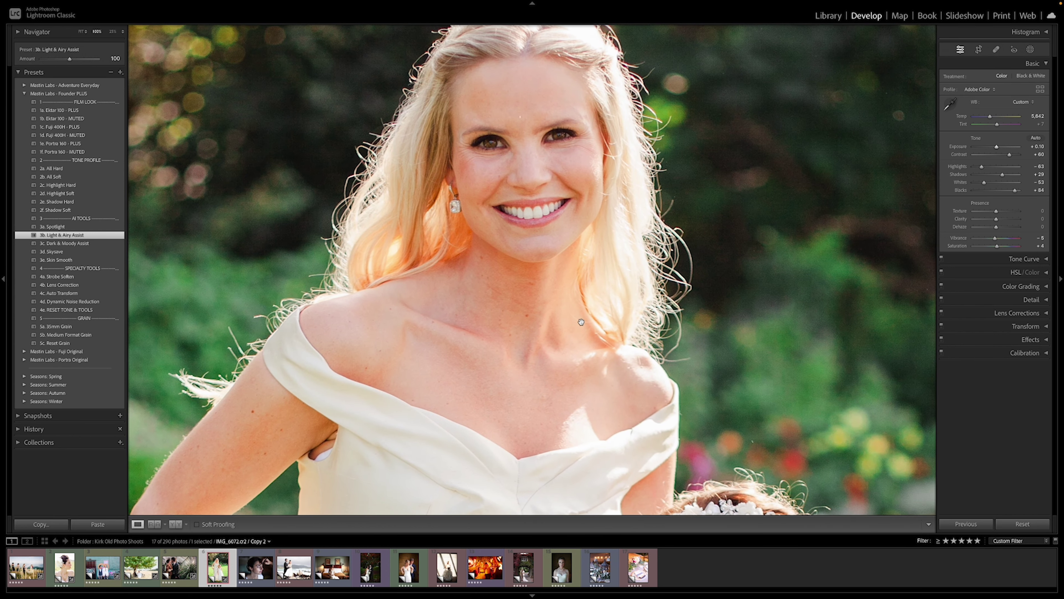
pyautogui.moveTo(581, 322); pyautogui.dragTo(348, 237)
pyautogui.click(327, 276)
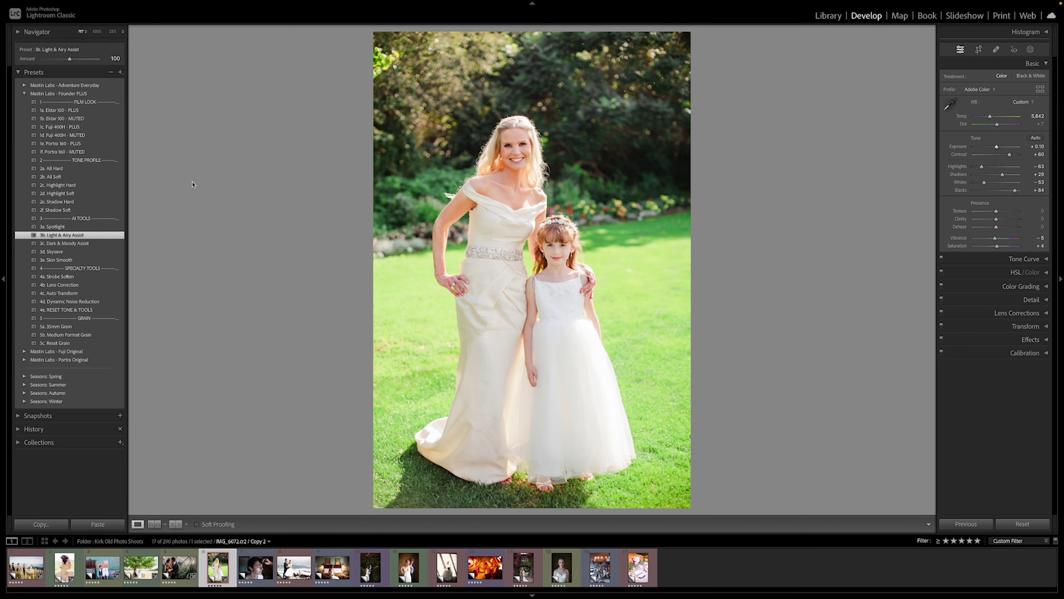
pyautogui.click(492, 172)
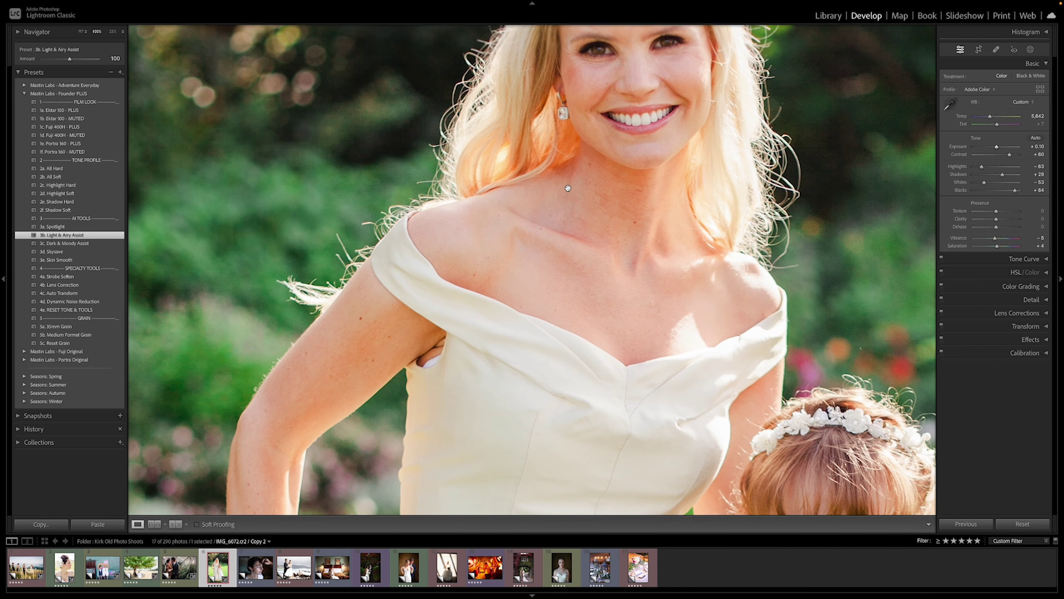
pyautogui.moveTo(569, 183); pyautogui.dragTo(436, 318)
pyautogui.click(437, 318)
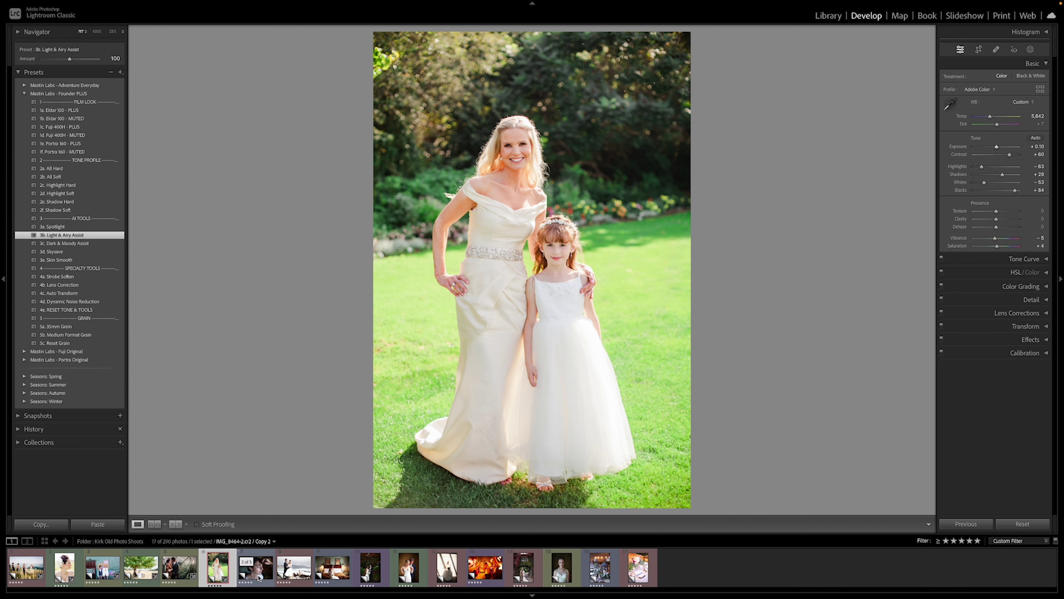
# - Apply the 1d. Fuji 400H - MUTED preset to the bridal makeup photo and set temperature to 5,515 and exposure to +0.30
pyautogui.click(265, 564)
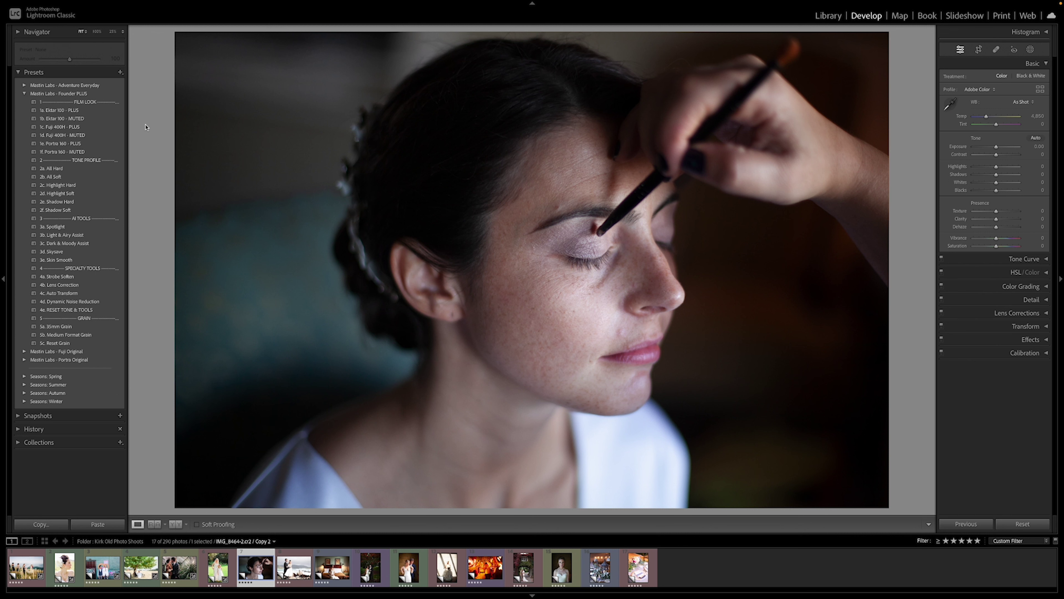
pyautogui.moveTo(89, 119)
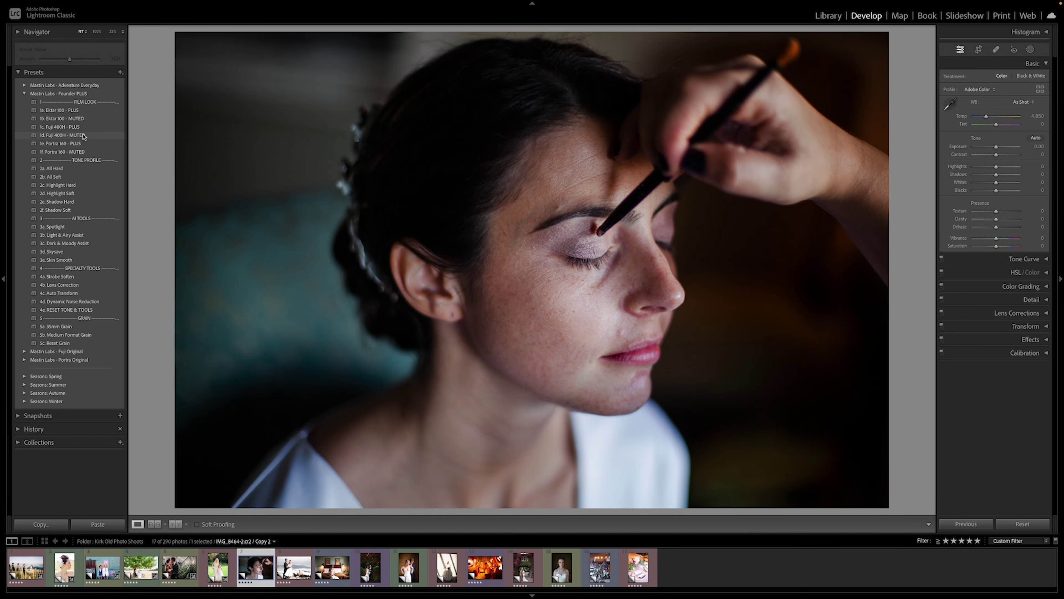
pyautogui.click(83, 136)
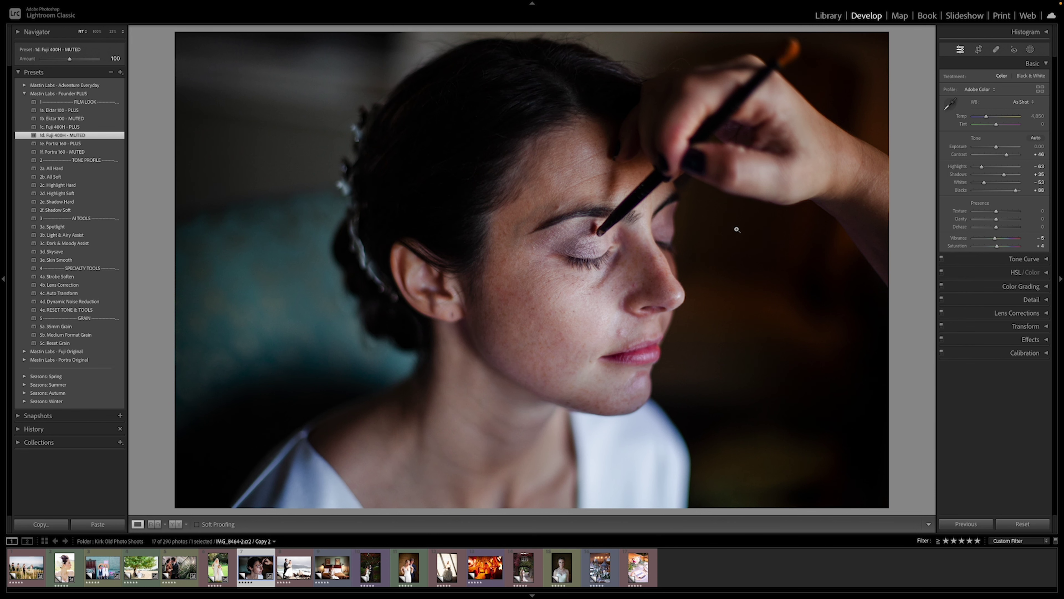
pyautogui.moveTo(985, 118); pyautogui.dragTo(989, 117)
pyautogui.moveTo(998, 150); pyautogui.dragTo(999, 148)
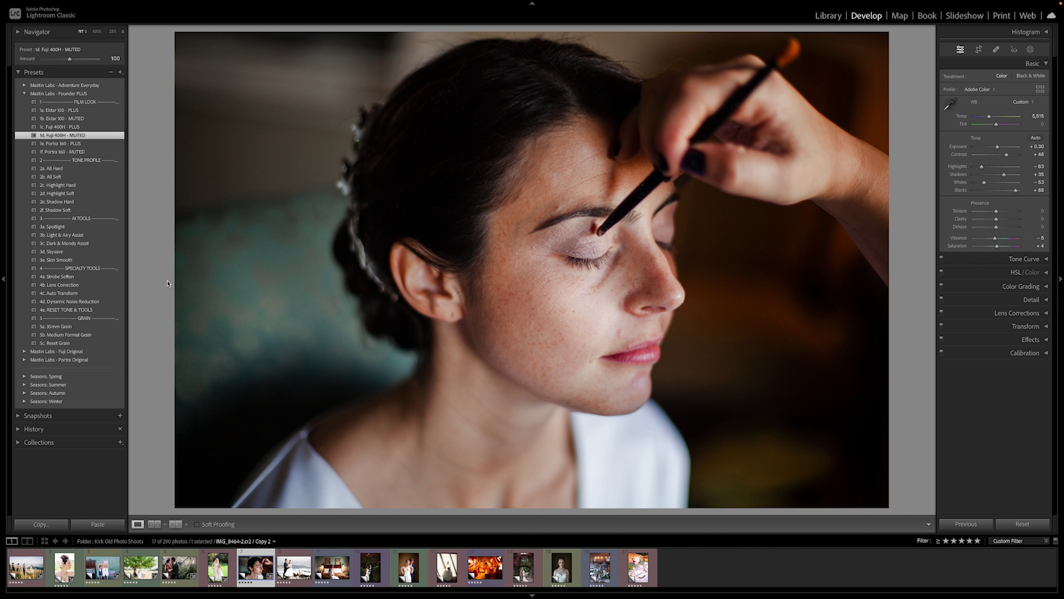
# - Add the 3e. Skin Smooth preset at an amount of 125 to the makeup photo and compare it with the original
pyautogui.click(94, 260)
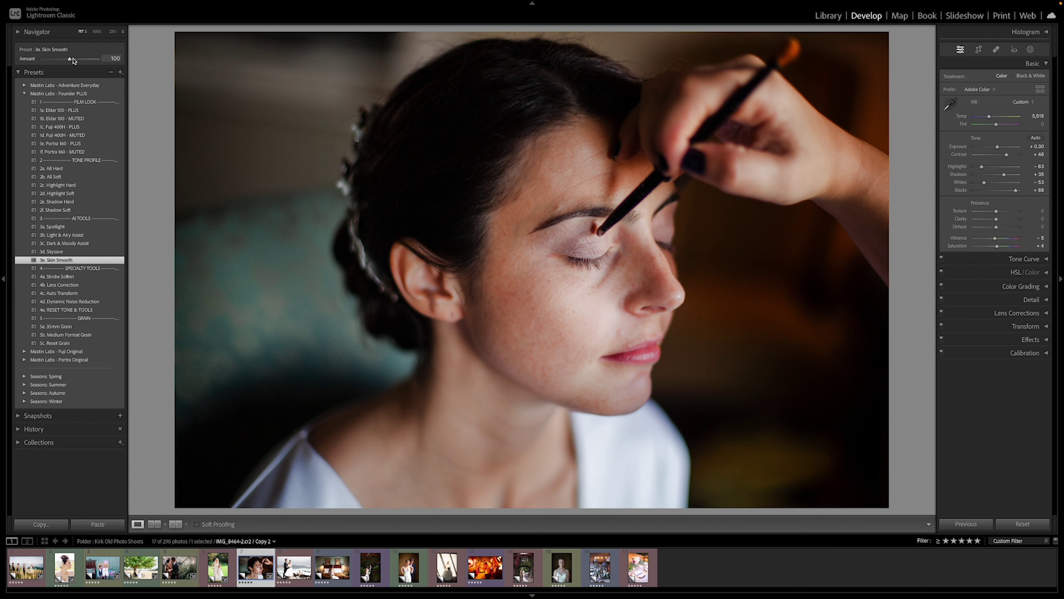
pyautogui.moveTo(70, 60)
pyautogui.mouseDown()
pyautogui.moveTo(104, 58)
pyautogui.moveTo(45, 59)
pyautogui.moveTo(76, 63)
pyautogui.mouseUp()
pyautogui.press('\\')
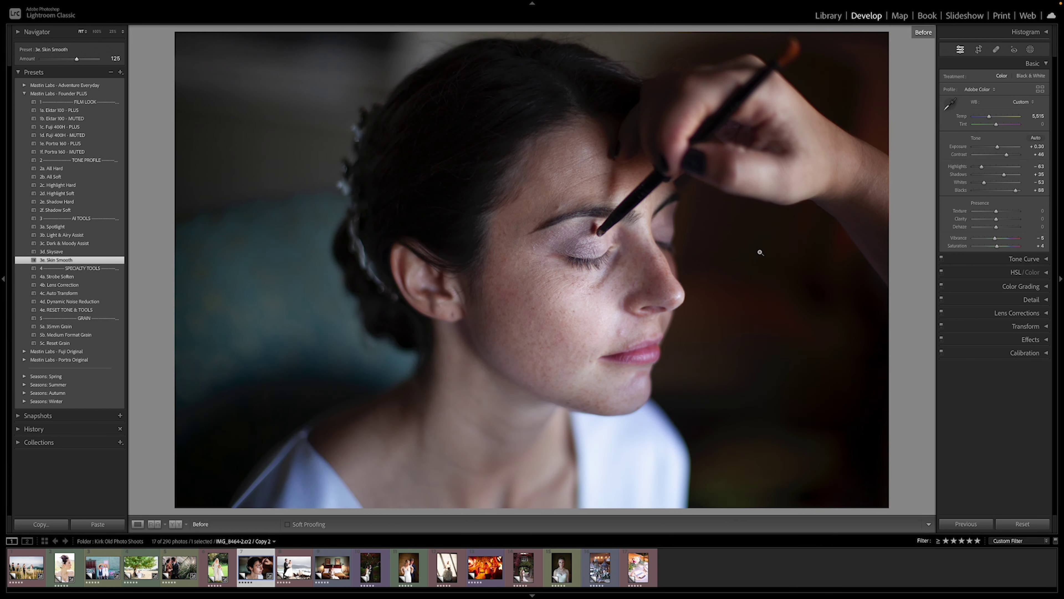
pyautogui.press('\\')
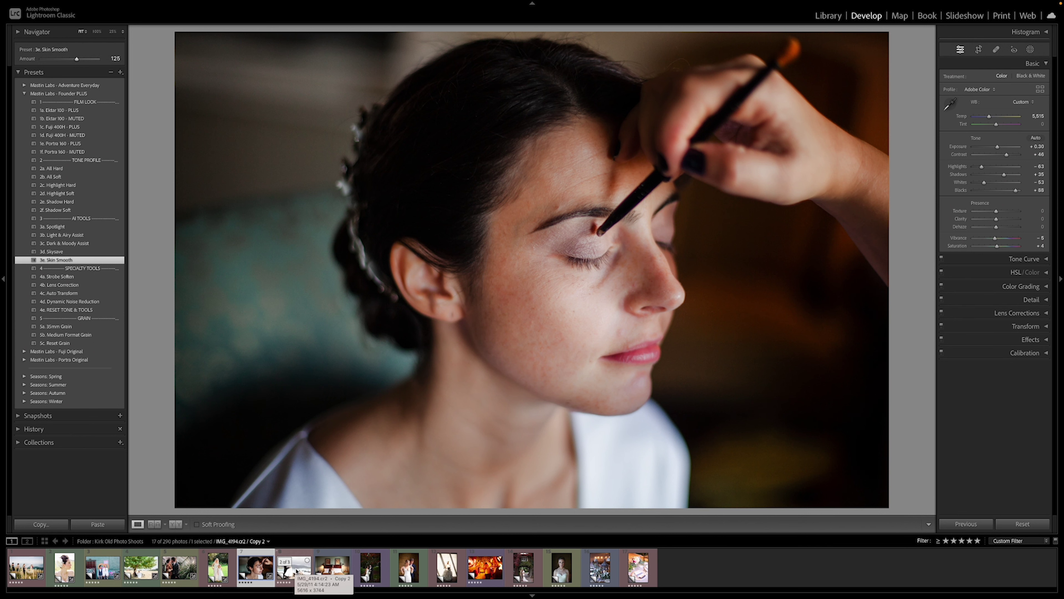
# - Lower the exposure of the photo of the couple by the ocean to -1.35 and apply the 1c. Fuji 400H - PLUS preset
pyautogui.click(296, 571)
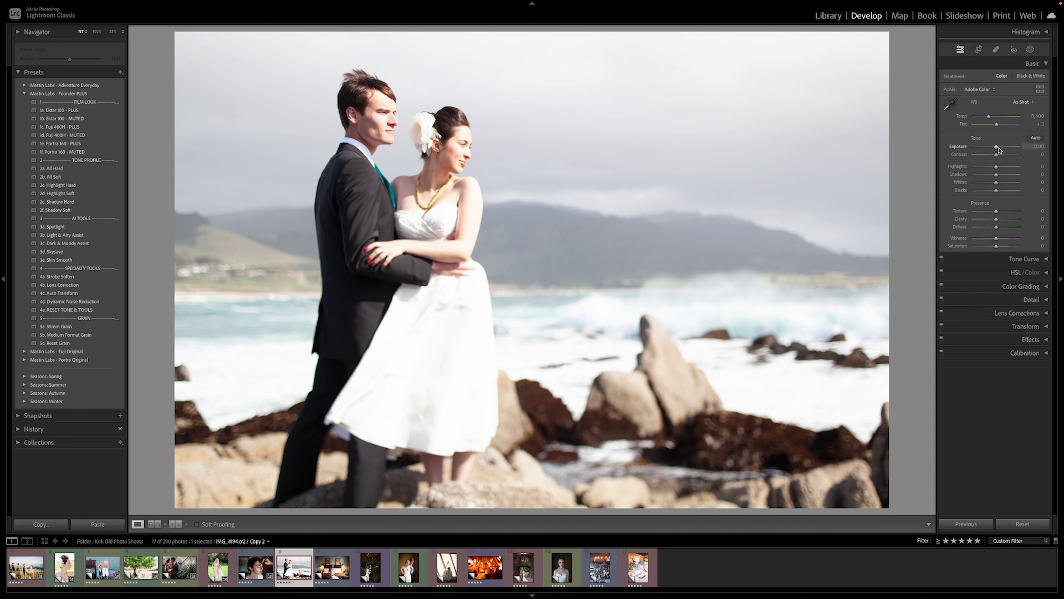
pyautogui.moveTo(997, 147); pyautogui.dragTo(990, 149)
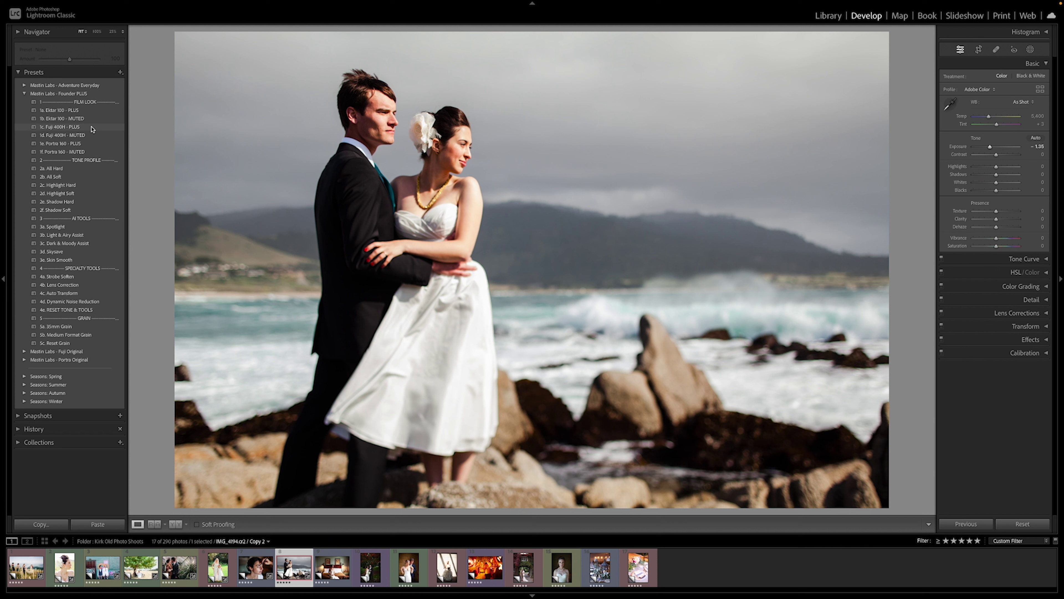
pyautogui.click(92, 127)
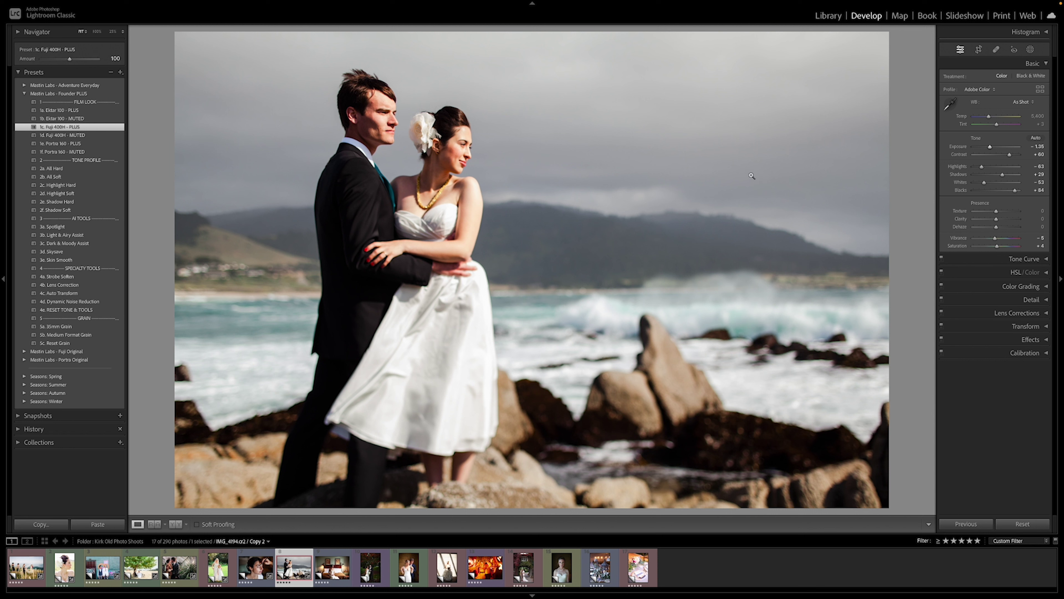
# - Set the ocean couple photo's exposure to -1.50 and temperature to 5,191, and compare the edit with the original
pyautogui.click(989, 148)
pyautogui.moveTo(989, 148); pyautogui.dragTo(987, 121)
pyautogui.click(988, 117)
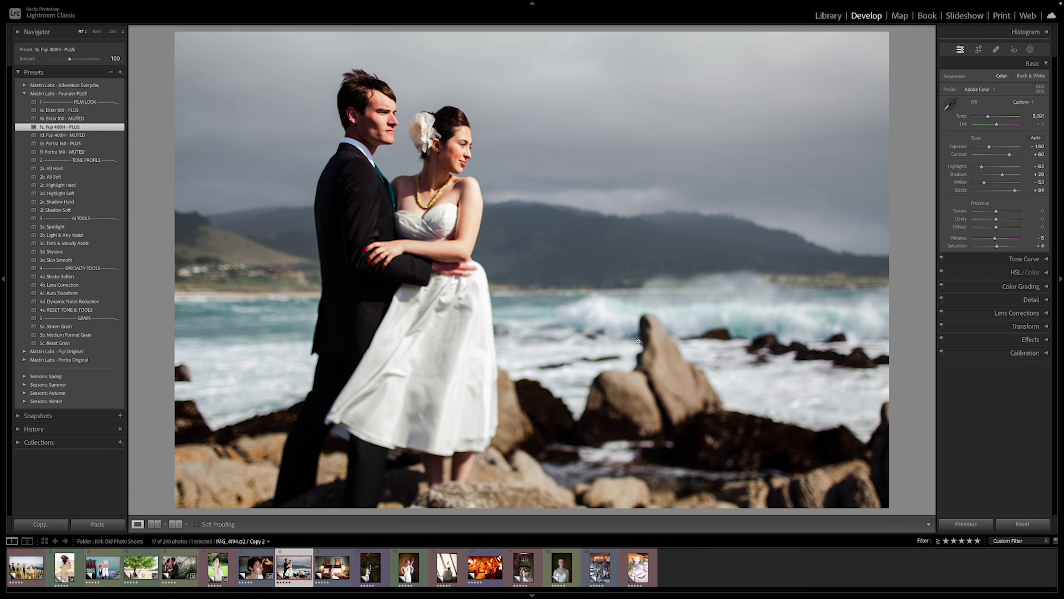
pyautogui.press('\\')
pyautogui.press('\\')
# - Apply the 1f. Portra 160 - MUTED preset to the photo of the bride on the bed and add 4b. Lens Correction
pyautogui.click(338, 571)
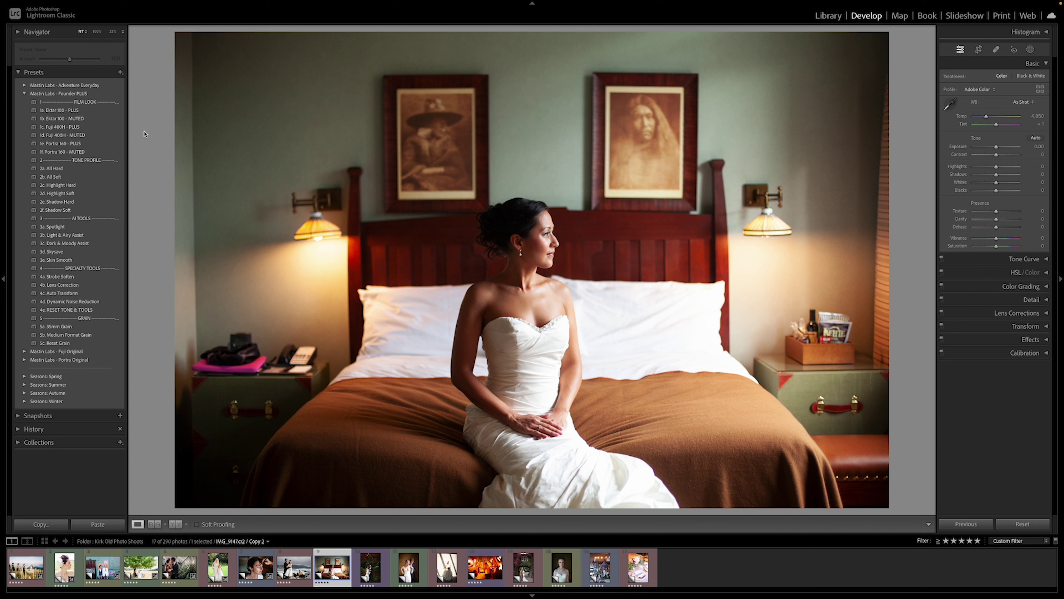
pyautogui.click(100, 127)
pyautogui.click(108, 152)
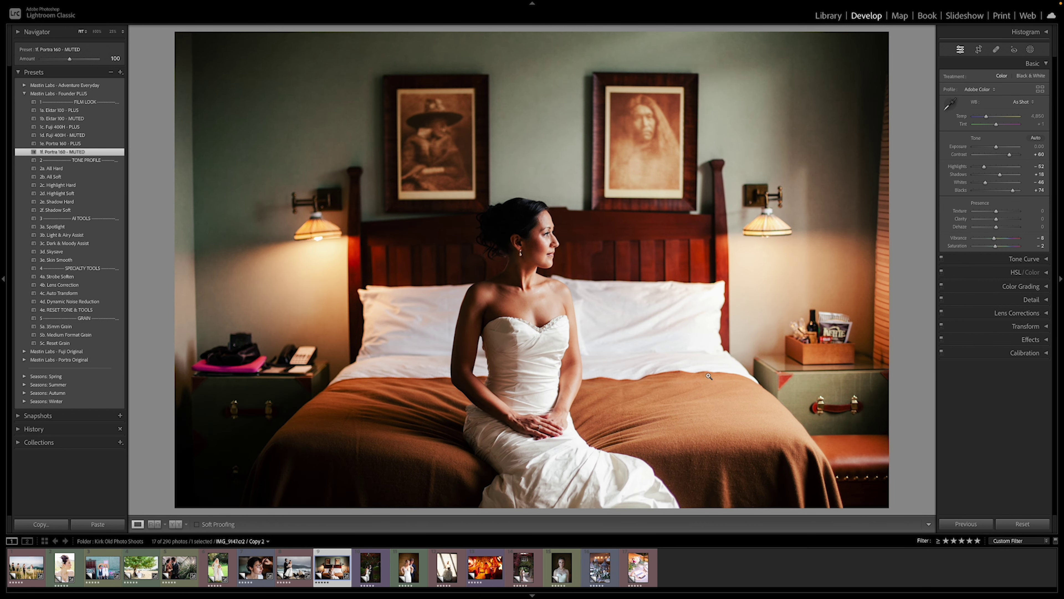
pyautogui.press('\\')
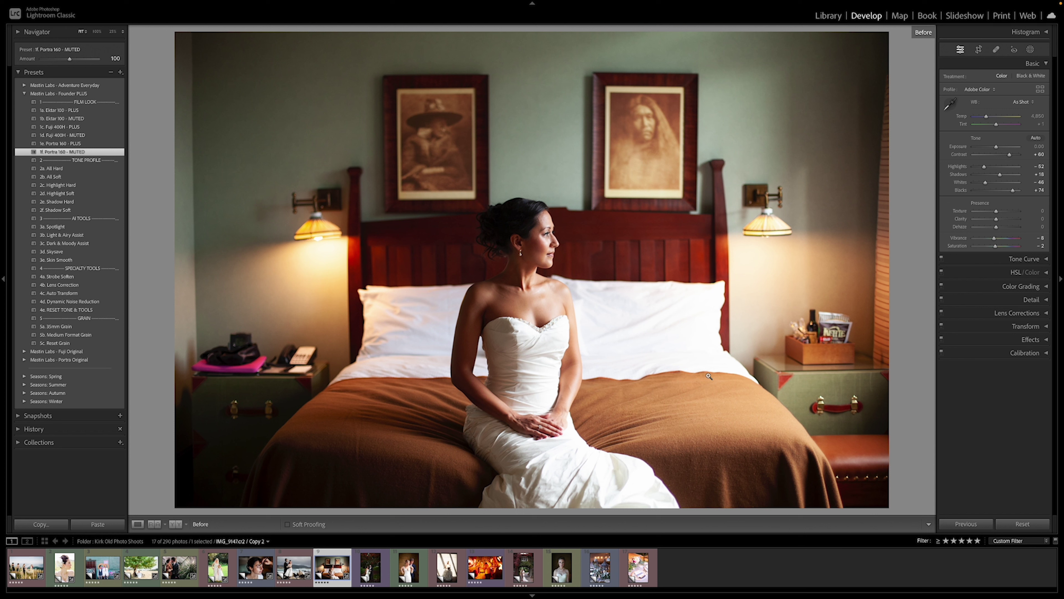
pyautogui.press('\\')
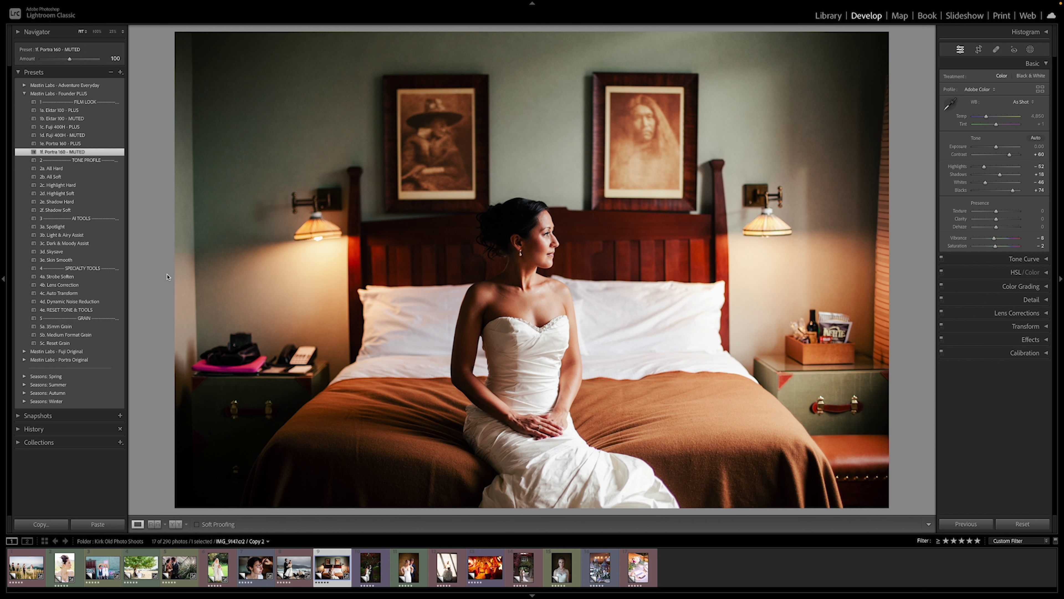
pyautogui.click(110, 285)
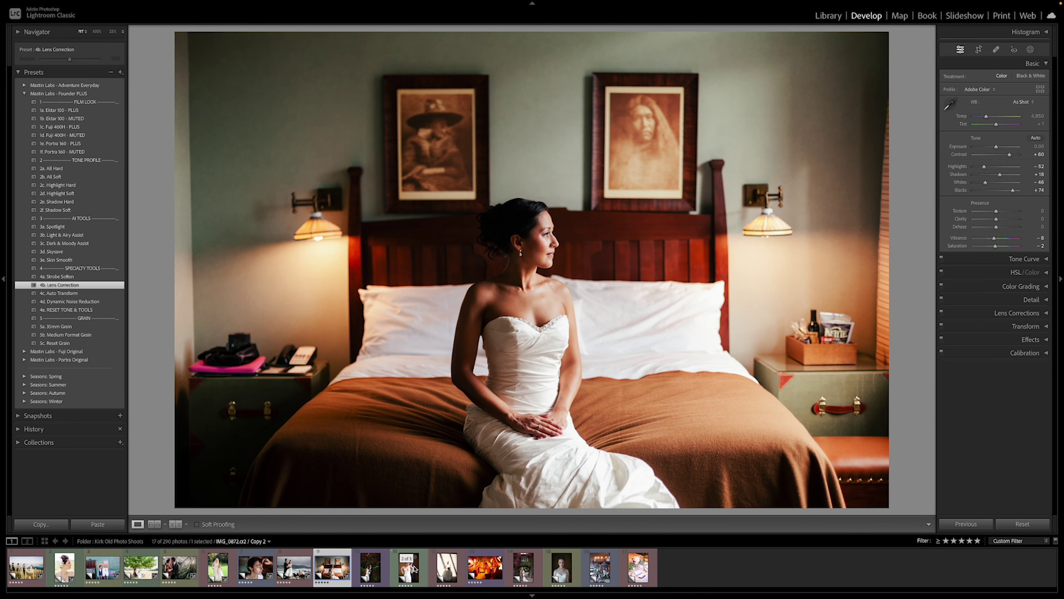
# - Apply the 1e. Portra 160 - PLUS preset to the couple under the red maple and set exposure to +0.85 and temperature to 5,206
pyautogui.click(377, 576)
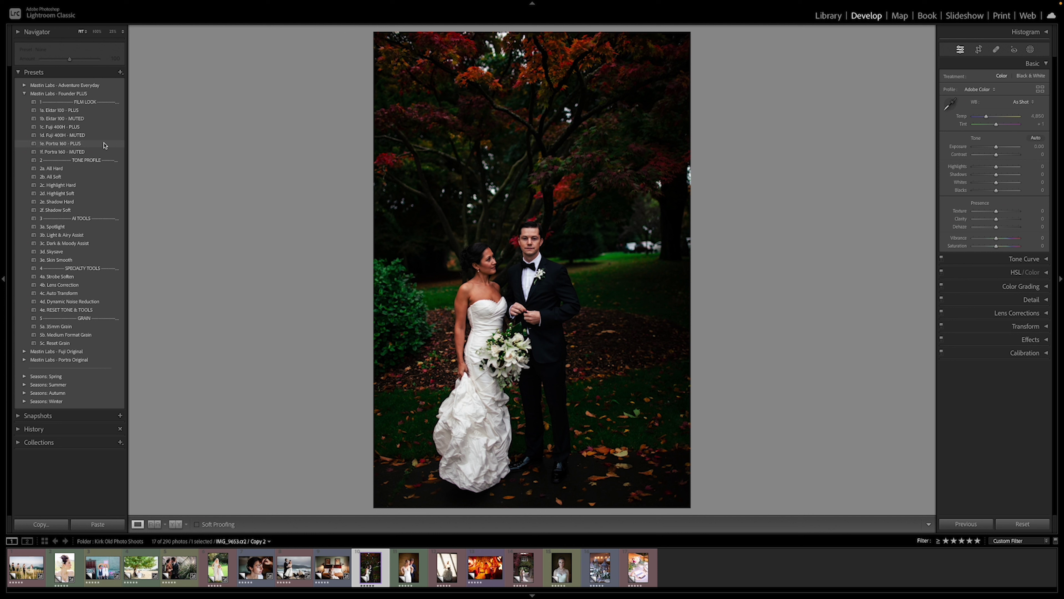
pyautogui.click(104, 145)
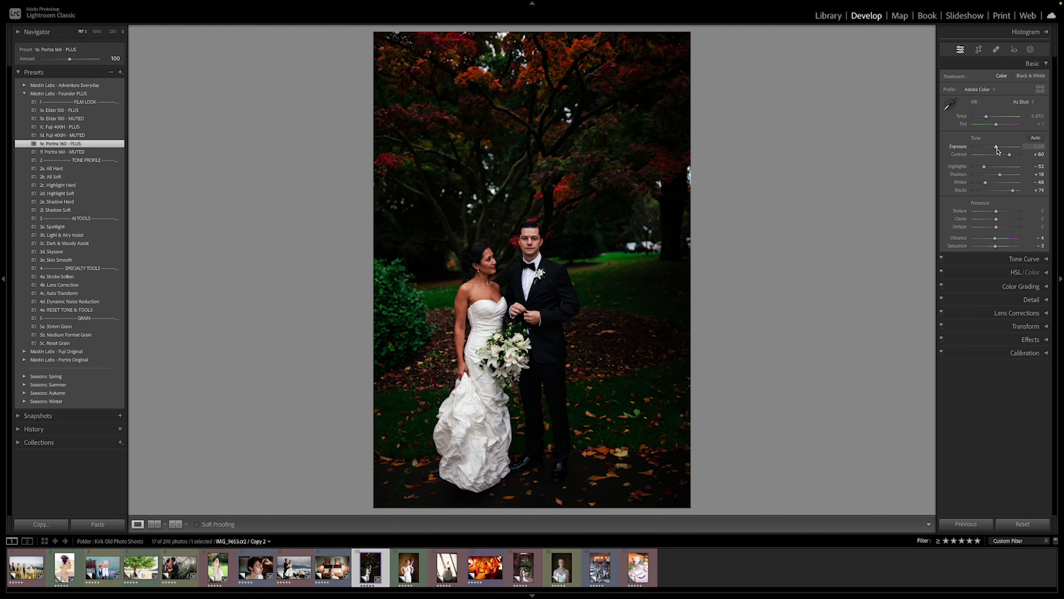
pyautogui.moveTo(996, 147); pyautogui.dragTo(987, 118)
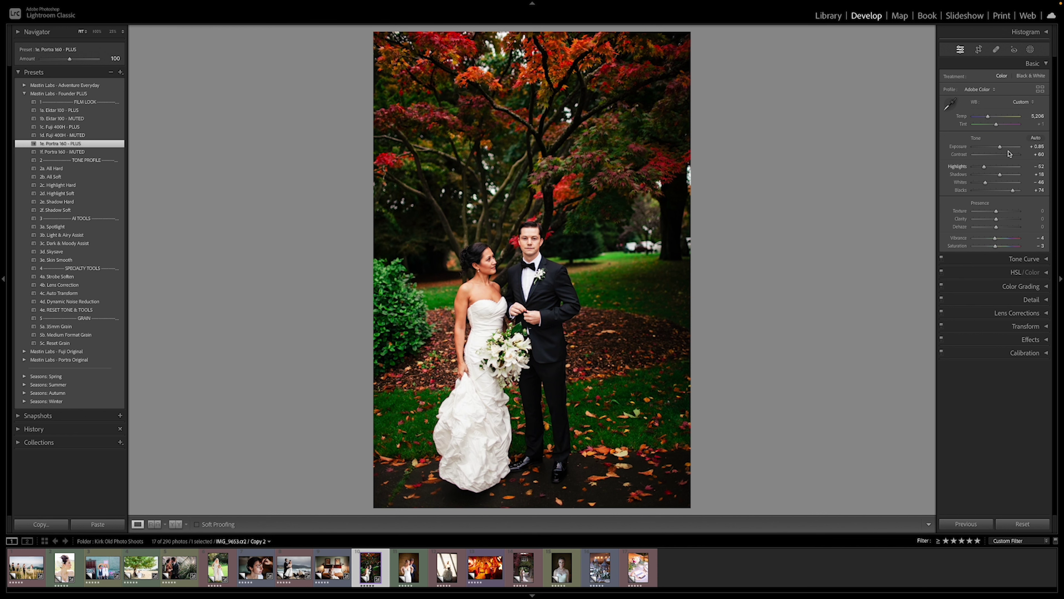
# - Crop the red maple photo slightly tighter around the couple, keeping the original aspect ratio
pyautogui.press('r')
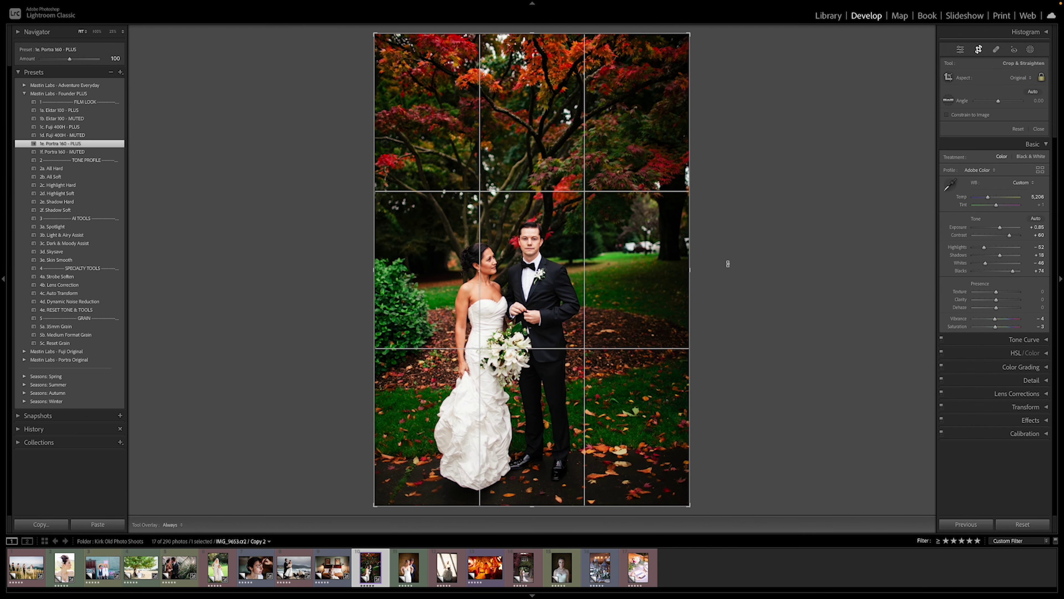
pyautogui.moveTo(727, 262); pyautogui.dragTo(728, 271)
pyautogui.moveTo(681, 47); pyautogui.dragTo(669, 64)
pyautogui.press('Return')
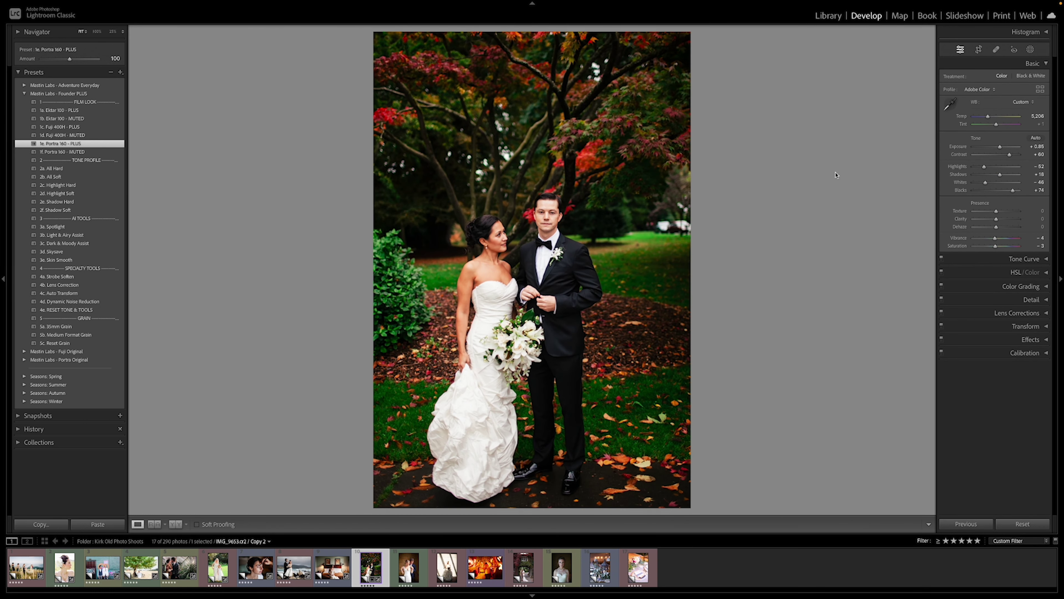
# - Warm the red maple photo's temperature slightly and compare the edit with the original
pyautogui.moveTo(987, 116); pyautogui.dragTo(989, 119)
pyautogui.press('\\')
pyautogui.press('\\')
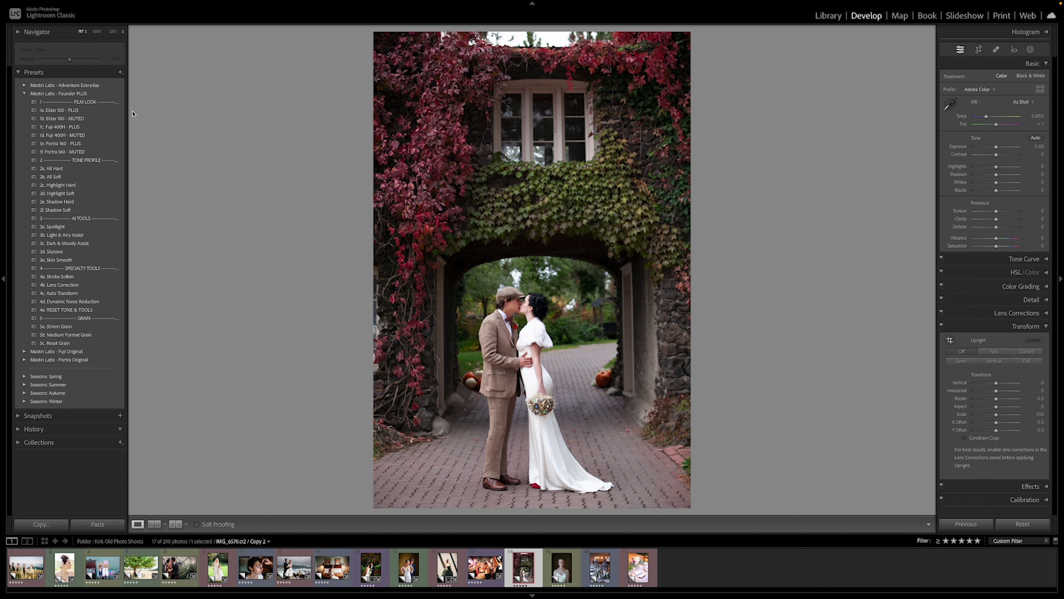
# - Apply the 1a. Ektar 100 - PLUS preset to the photo of the couple at the ivy-covered archway and inspect the couple and surroundings up close
pyautogui.click(92, 112)
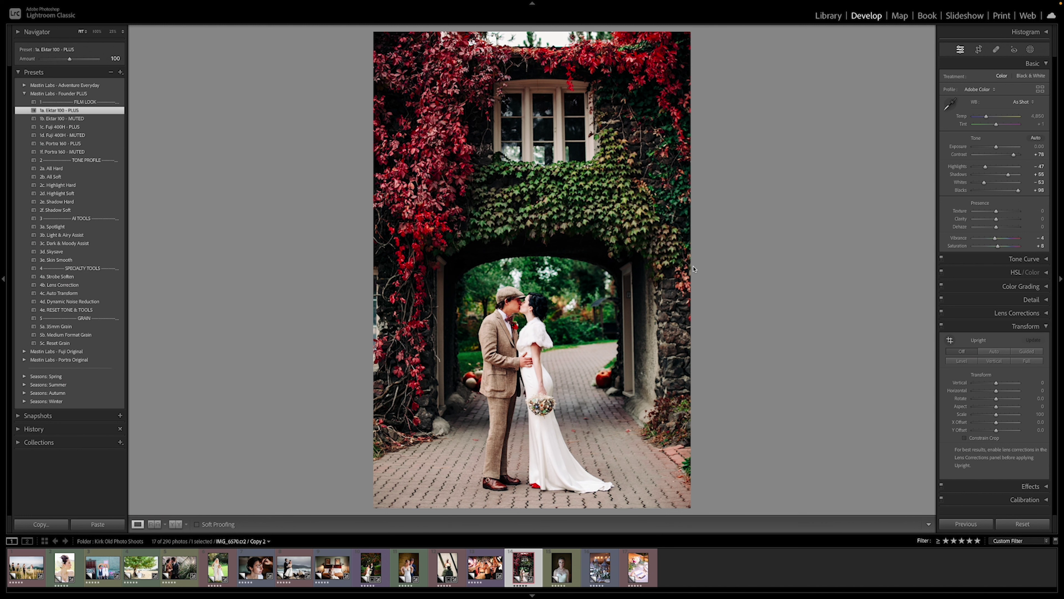
pyautogui.click(520, 200)
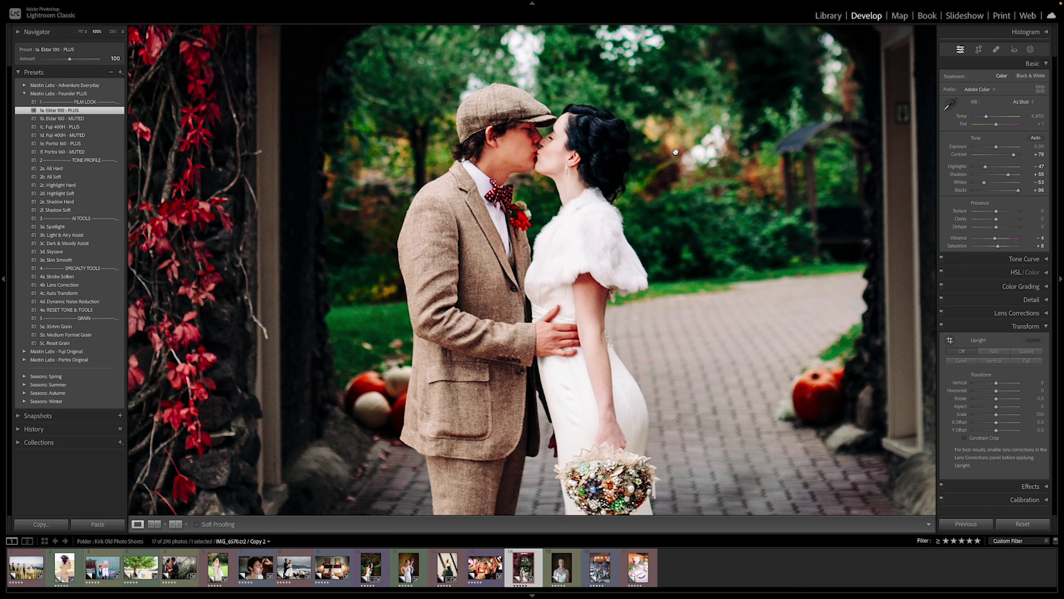
pyautogui.click(675, 152)
pyautogui.click(396, 145)
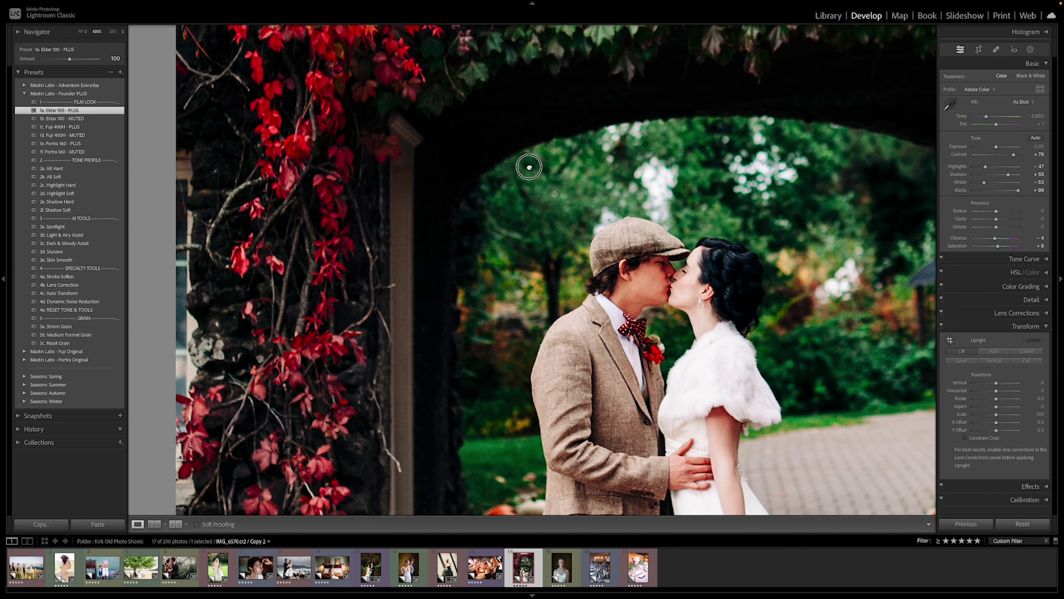
pyautogui.click(786, 248)
pyautogui.click(618, 221)
pyautogui.moveTo(618, 221); pyautogui.dragTo(553, 270)
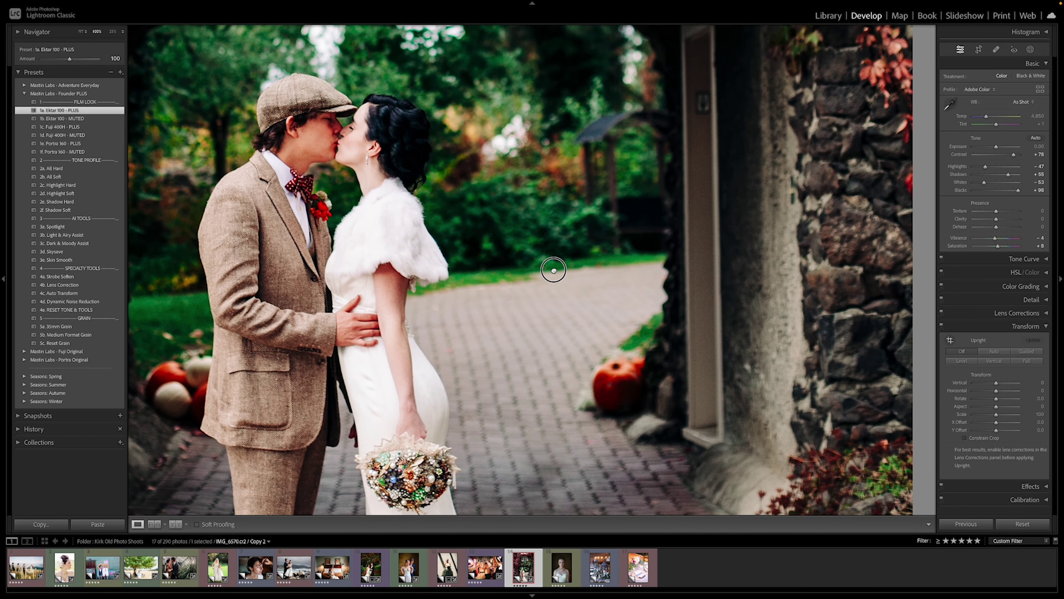
pyautogui.click(554, 270)
pyautogui.click(447, 176)
pyautogui.click(447, 176)
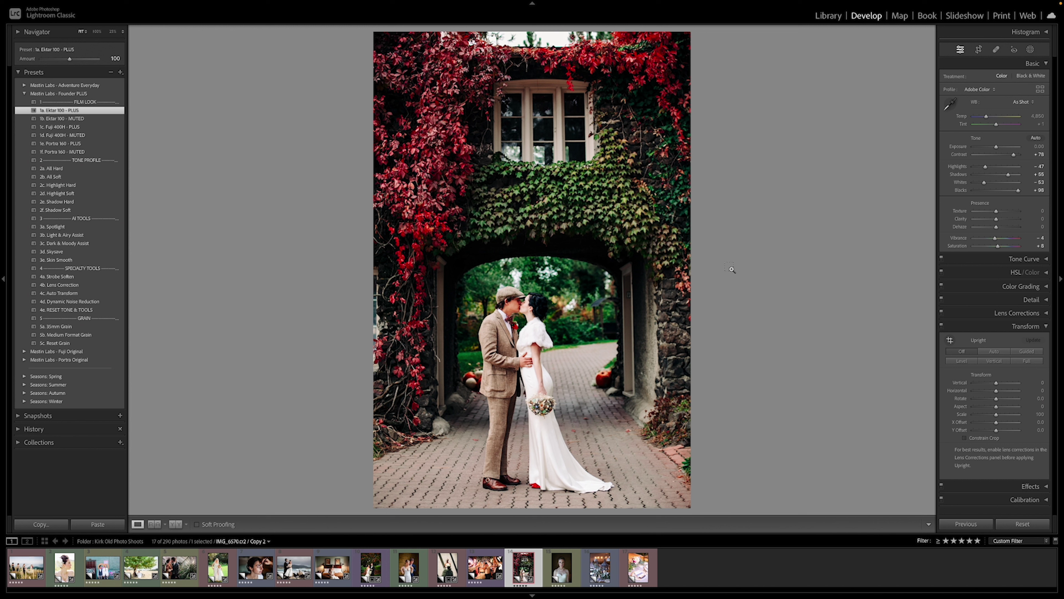
# - Undo and redo the Ektar preset on the archway photo to compare the two versions, and collapse the Transform settings
pyautogui.hotkey('ctrl', 'z')
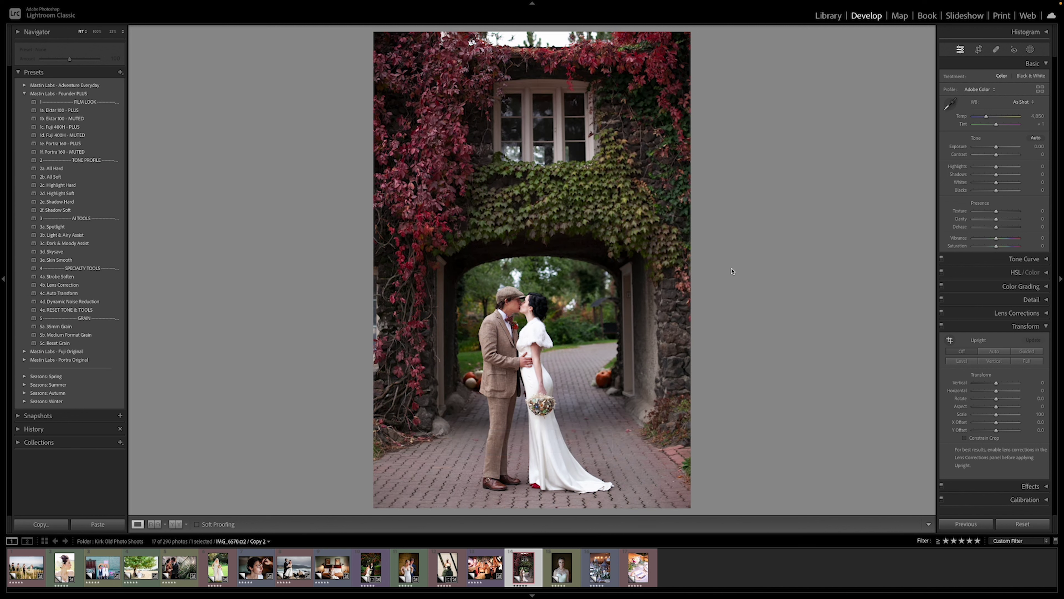
pyautogui.hotkey('ctrl', 'shift', 'z')
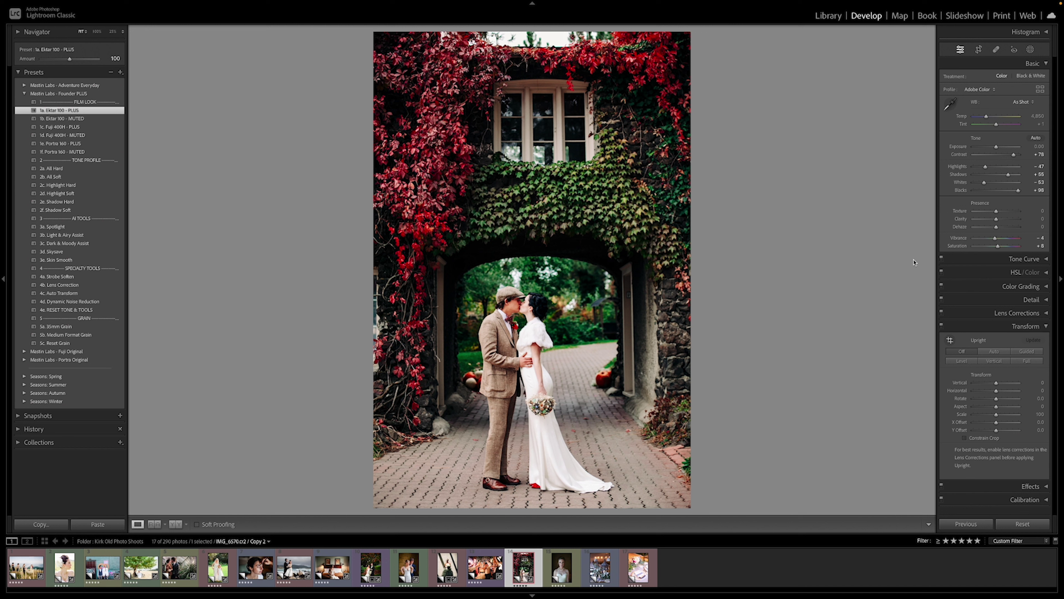
pyautogui.click(1028, 326)
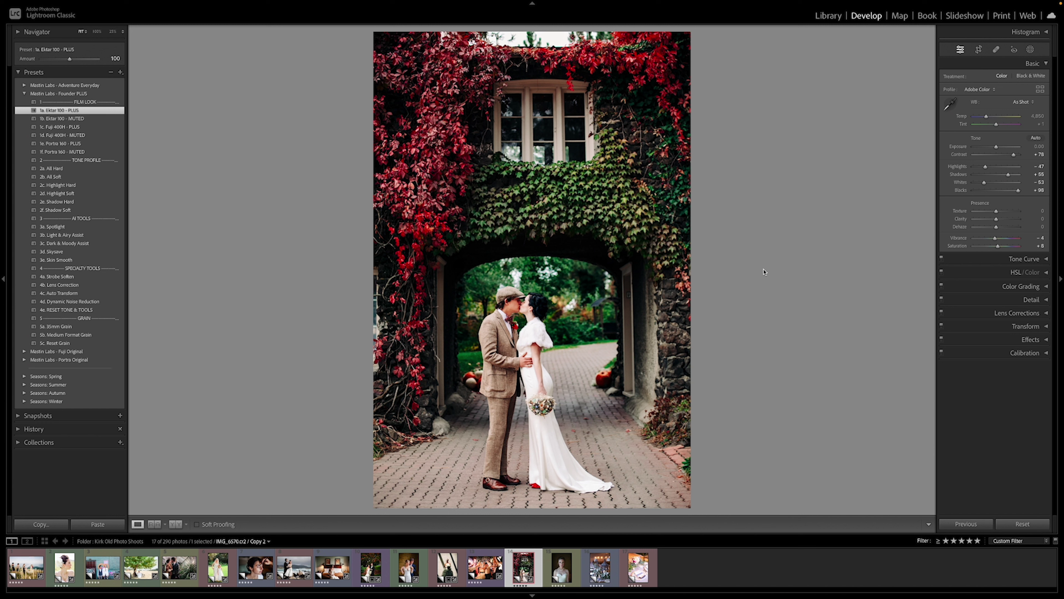
# - Compare the archway photo with its original, view the Mastin Labs - Adventure Everyday presets, and inspect the couple up close
pyautogui.press('\\')
pyautogui.press('\\')
pyautogui.click(24, 85)
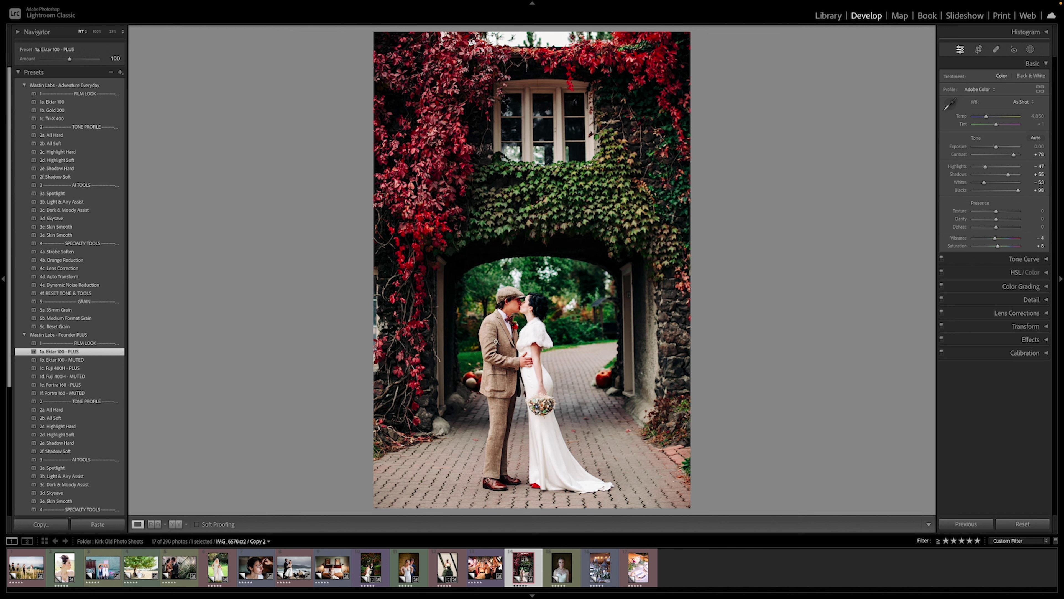
pyautogui.click(521, 310)
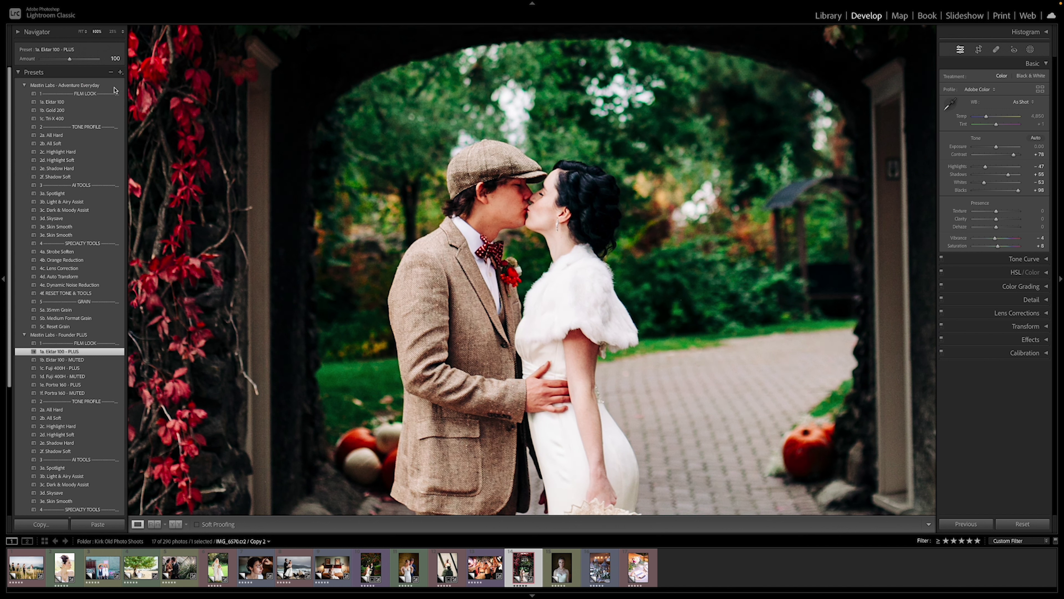
pyautogui.click(25, 86)
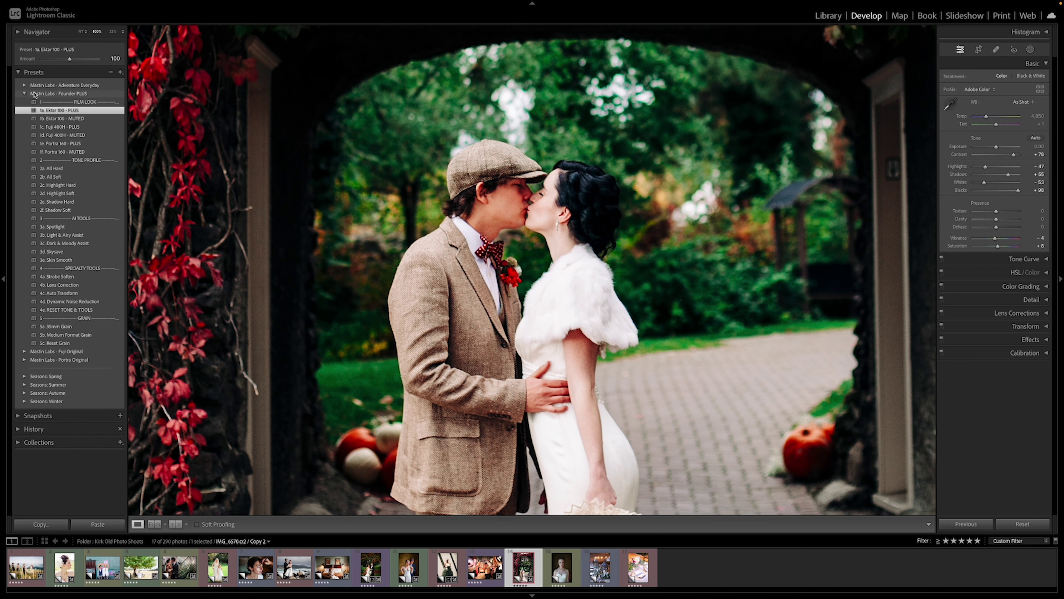
pyautogui.click(543, 268)
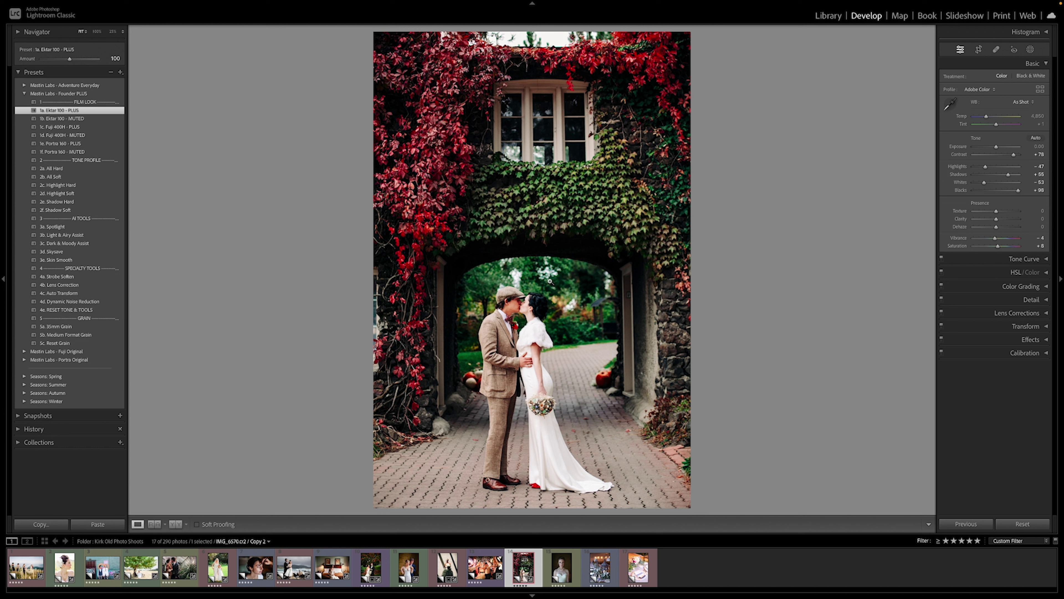
# - Apply the 1b. Ektar 100 - MUTED preset to the portrait of the bride with pearls, with temperature 5,899 and exposure +0.05
pyautogui.click(567, 577)
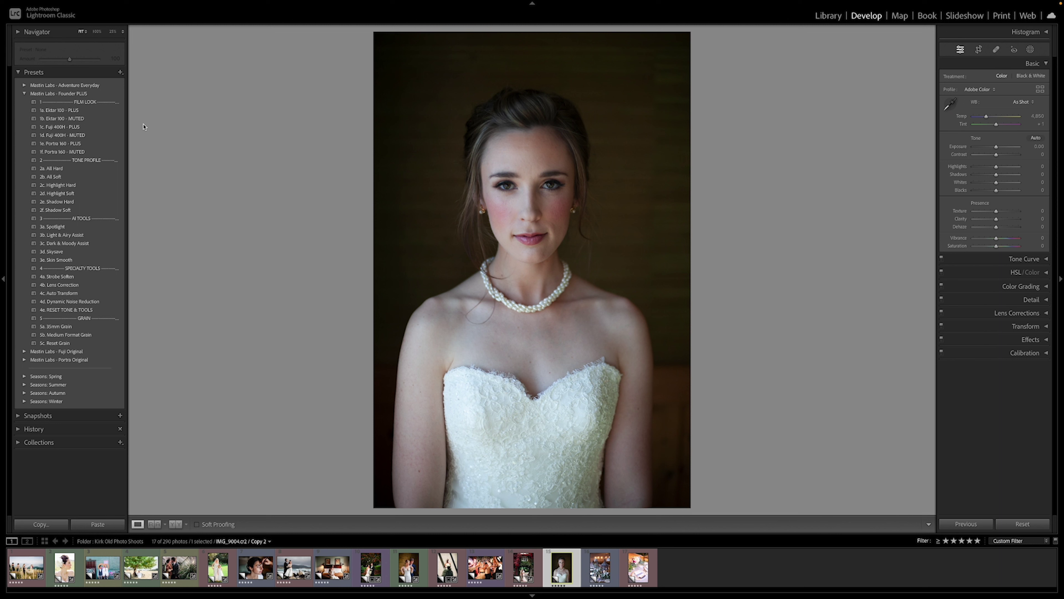
pyautogui.click(114, 119)
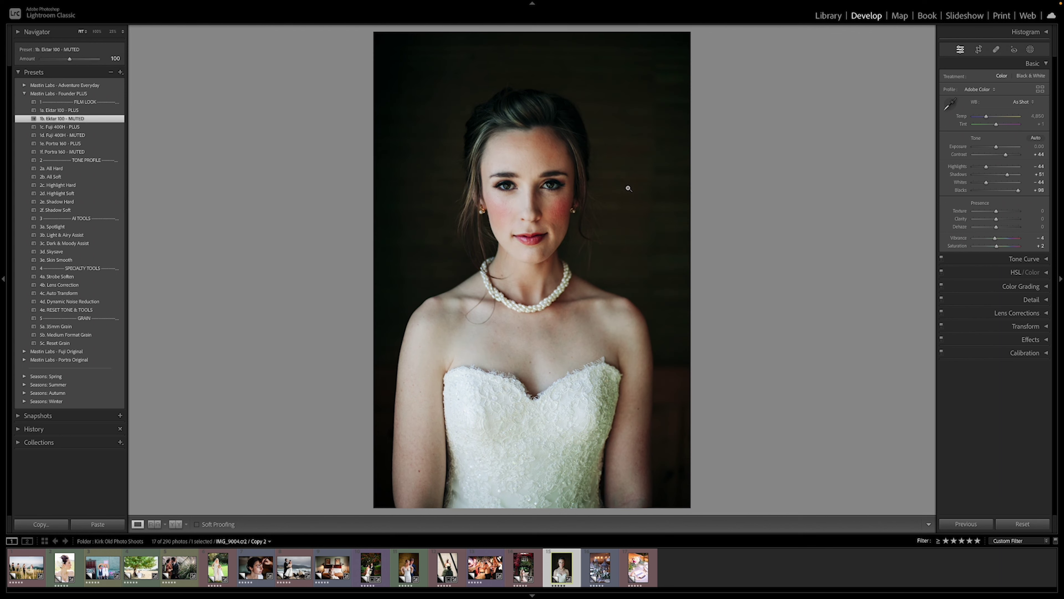
pyautogui.click(986, 117)
pyautogui.moveTo(986, 117)
pyautogui.mouseDown()
pyautogui.moveTo(998, 147)
pyautogui.moveTo(996, 127)
pyautogui.mouseUp()
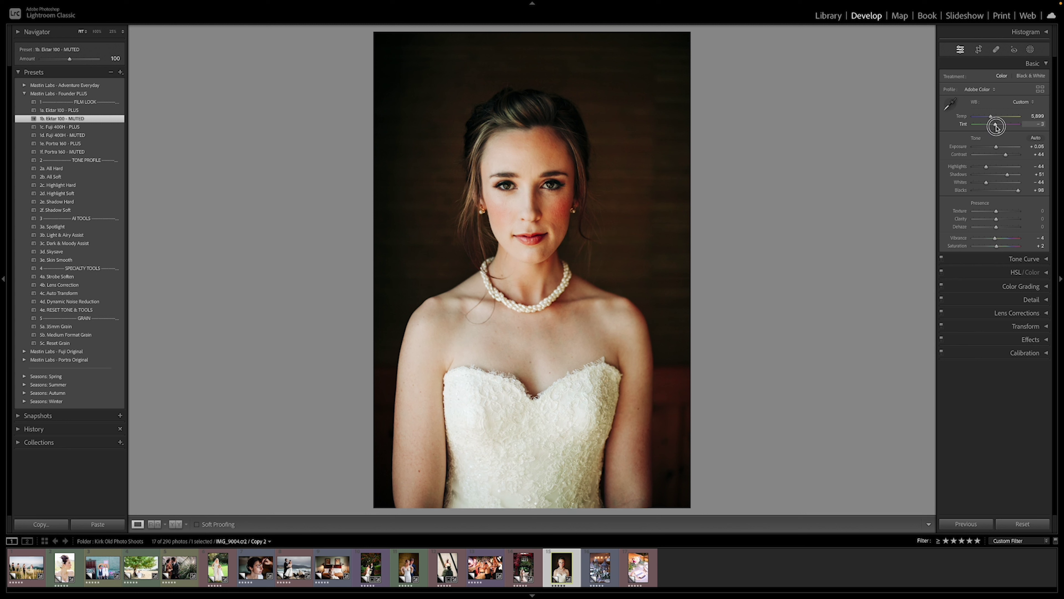
# - Undo the last tint change on the bride portrait, set the tint to -1, and compare the edit with the original
pyautogui.hotkey('ctrl', 'z')
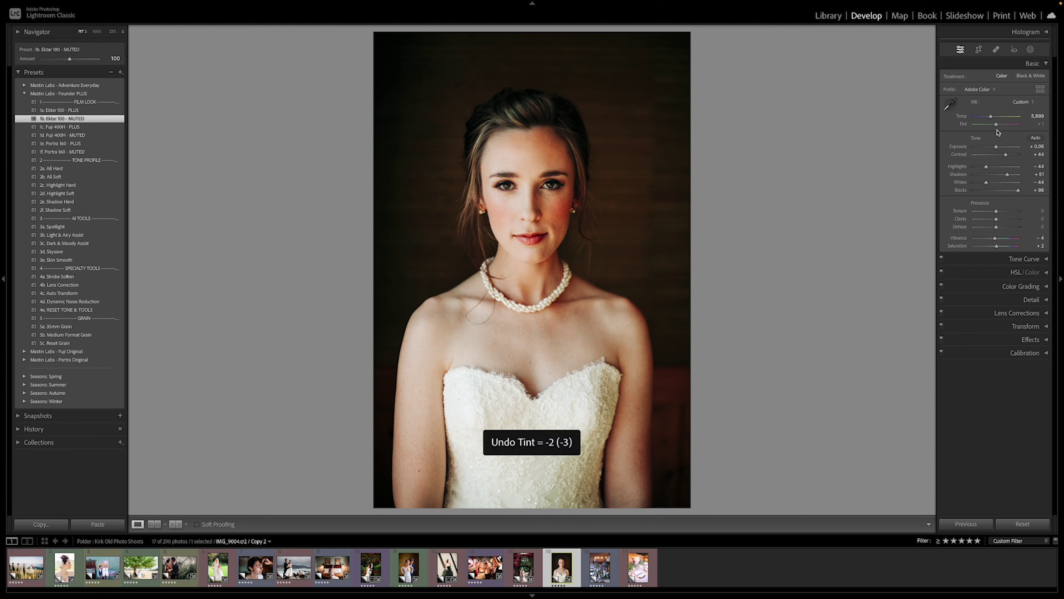
pyautogui.click(997, 126)
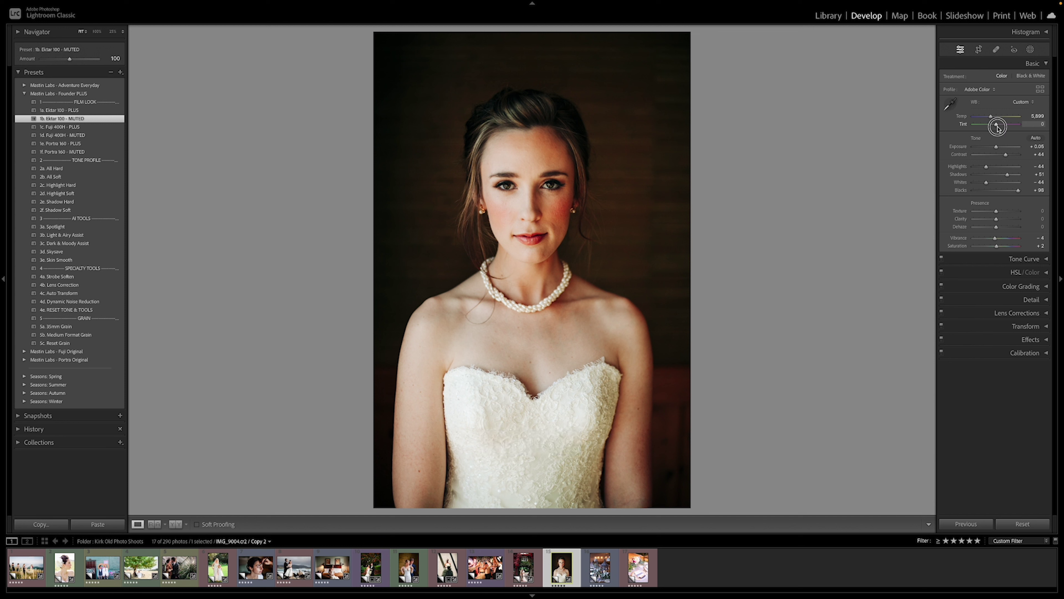
pyautogui.moveTo(997, 126); pyautogui.dragTo(996, 126)
pyautogui.press('\\')
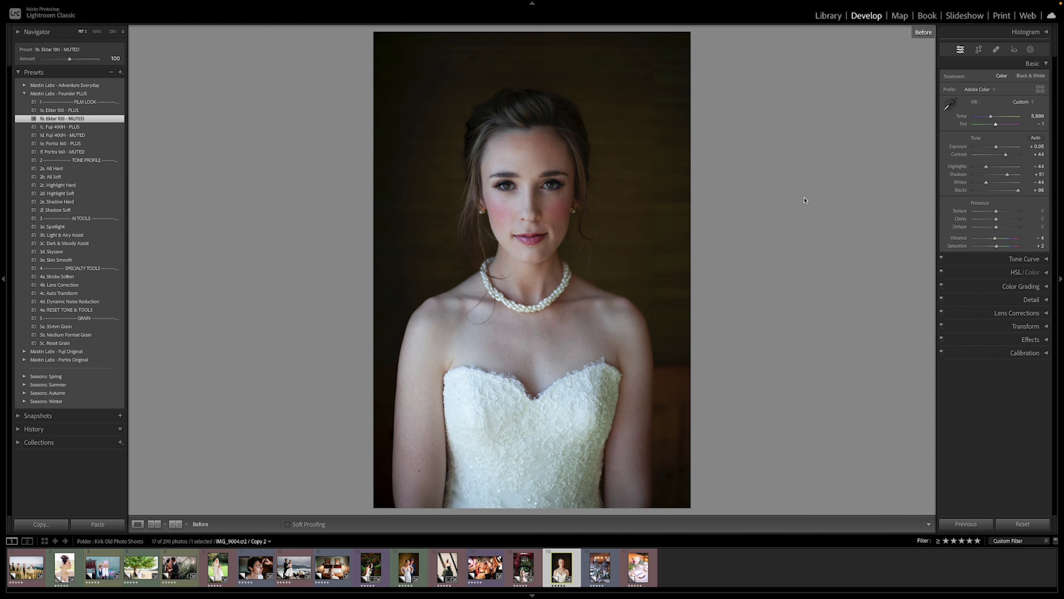
pyautogui.press('\\')
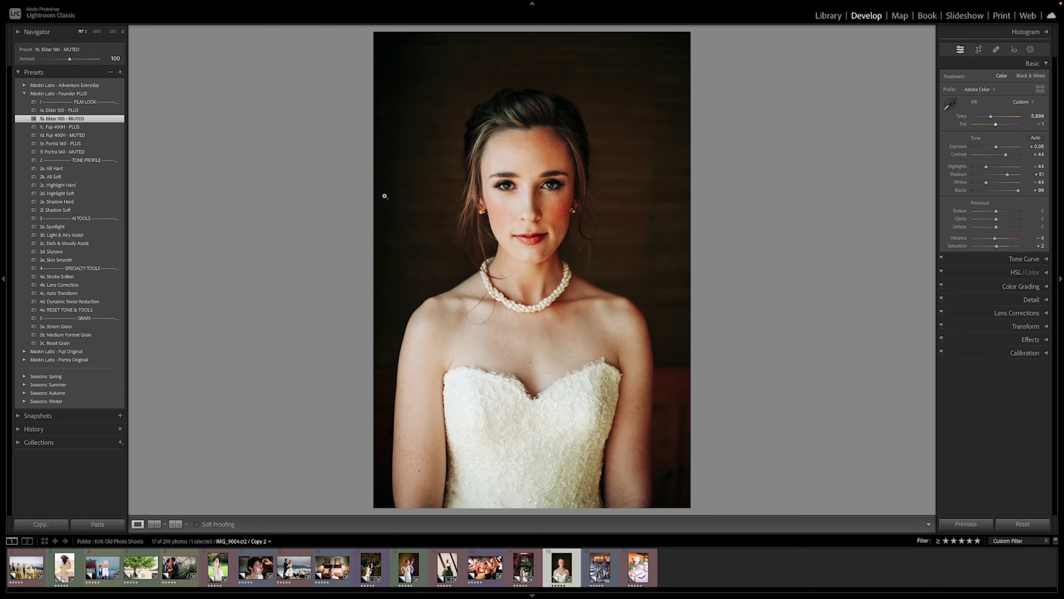
pyautogui.click(25, 85)
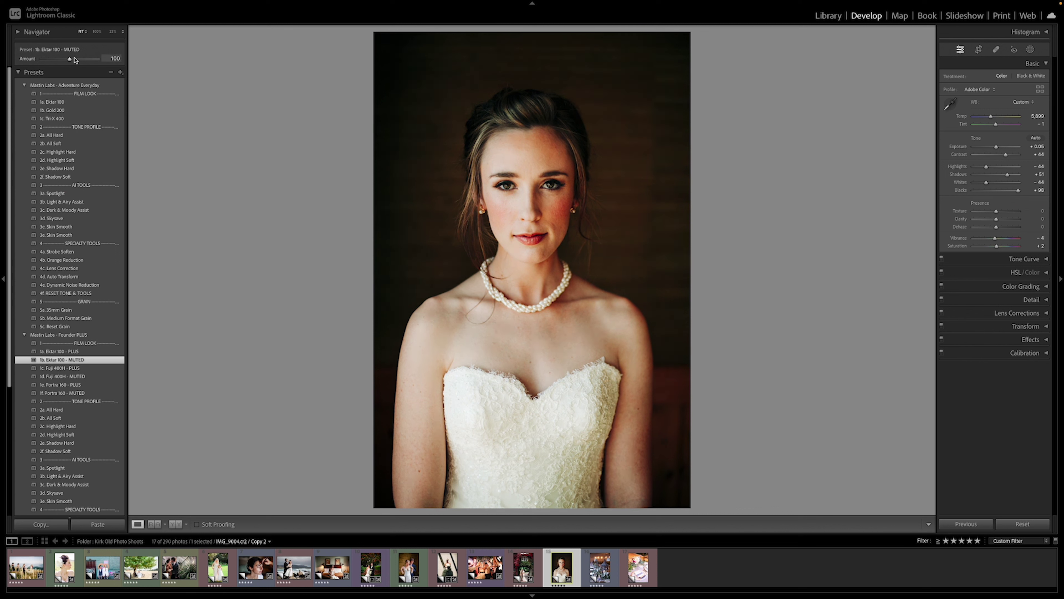
pyautogui.click(25, 85)
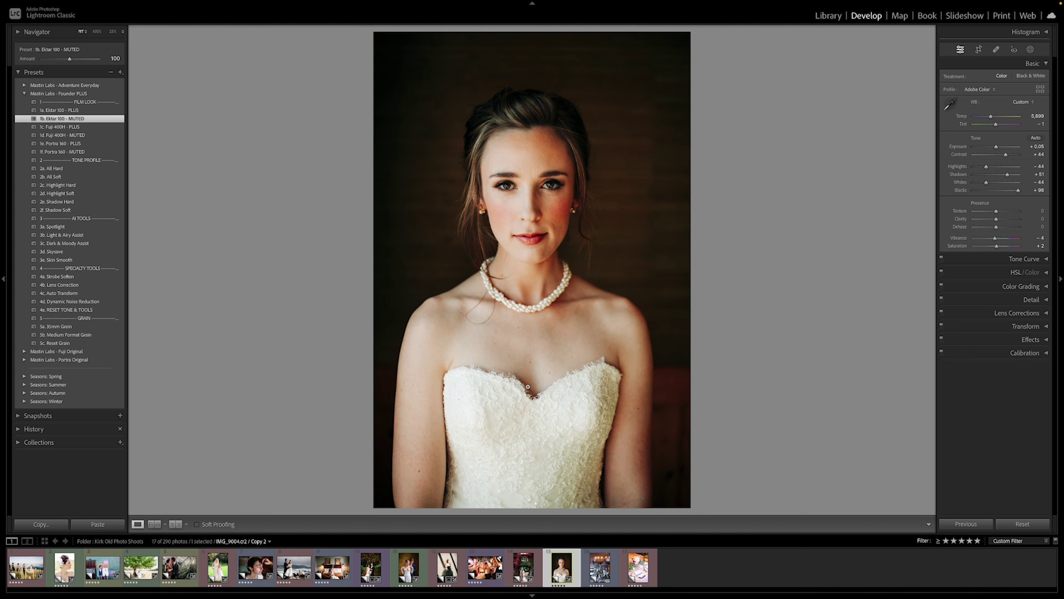
# - Apply the 1c. Fuji 400H - PLUS preset to the lantern table photo, with temperature 6,066, tint -6 and exposure +0.35, and compare with the original
pyautogui.click(599, 567)
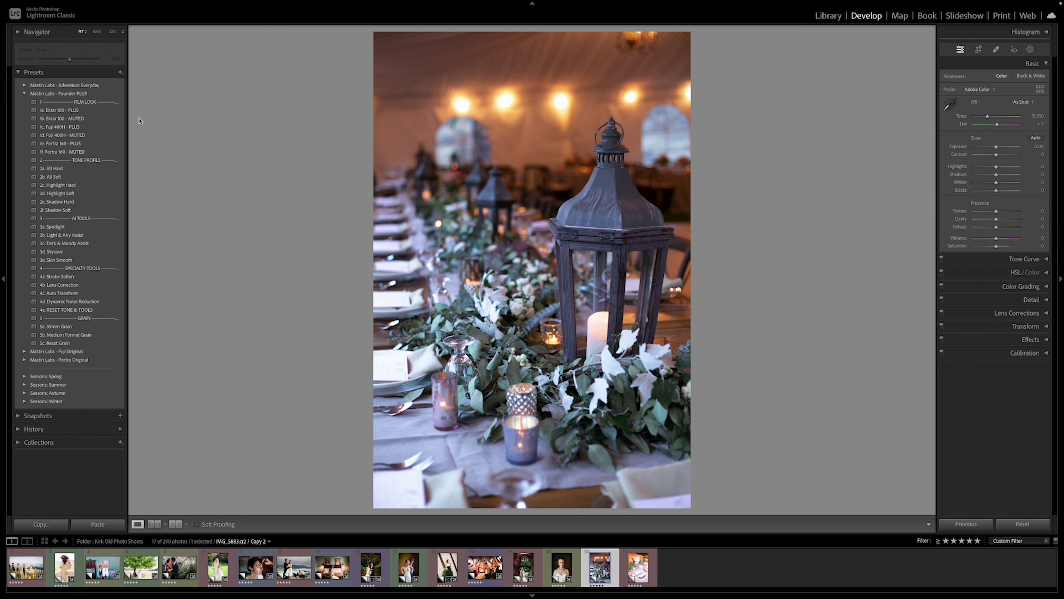
pyautogui.click(101, 127)
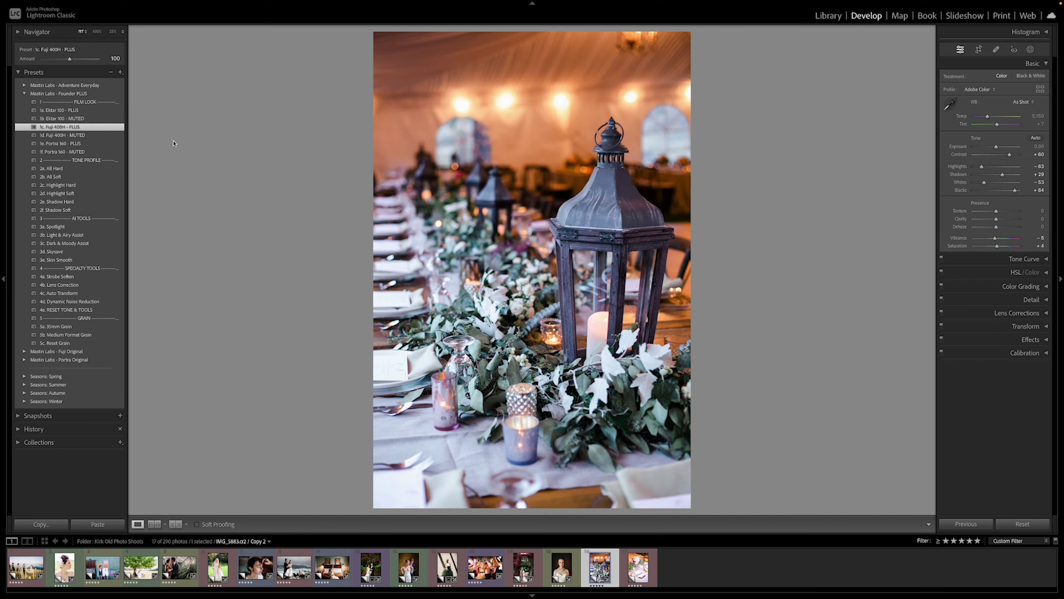
pyautogui.moveTo(987, 116)
pyautogui.mouseDown()
pyautogui.moveTo(998, 146)
pyautogui.moveTo(994, 126)
pyautogui.mouseUp()
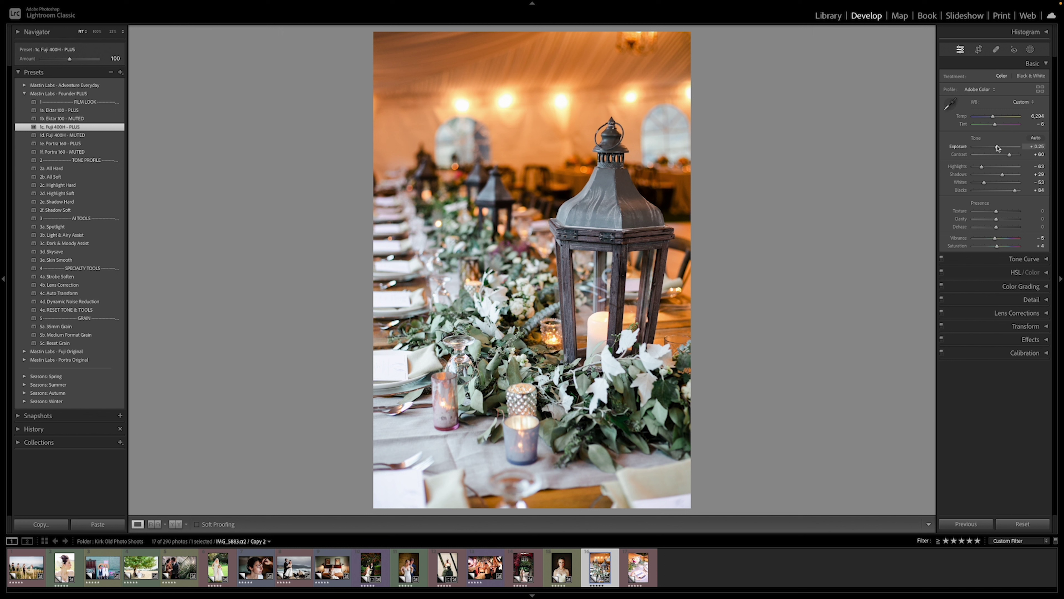
pyautogui.moveTo(992, 117); pyautogui.dragTo(1000, 147)
pyautogui.press('\\')
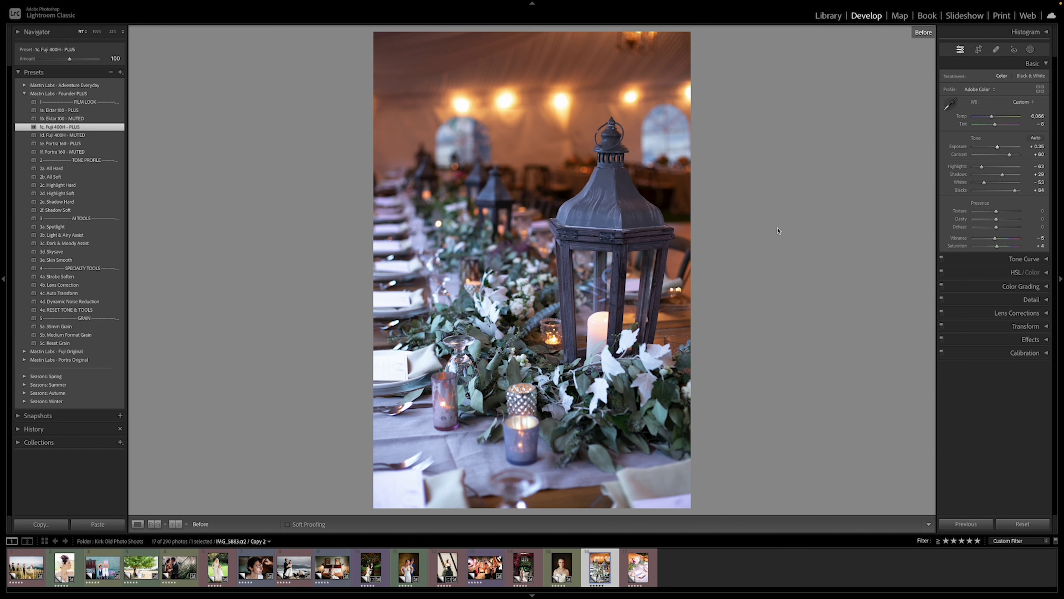
pyautogui.press('\\')
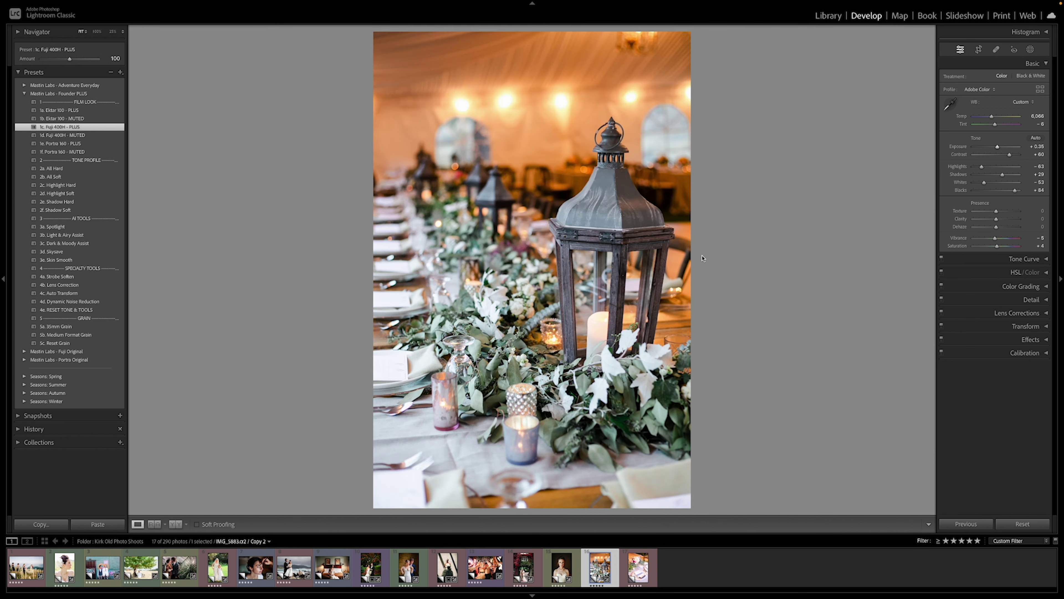
# - Apply the 1b. Ektar 100 - MUTED preset to the place-setting photo, set exposure to -0.20 and tint to -3, and compare with the original
pyautogui.click(638, 575)
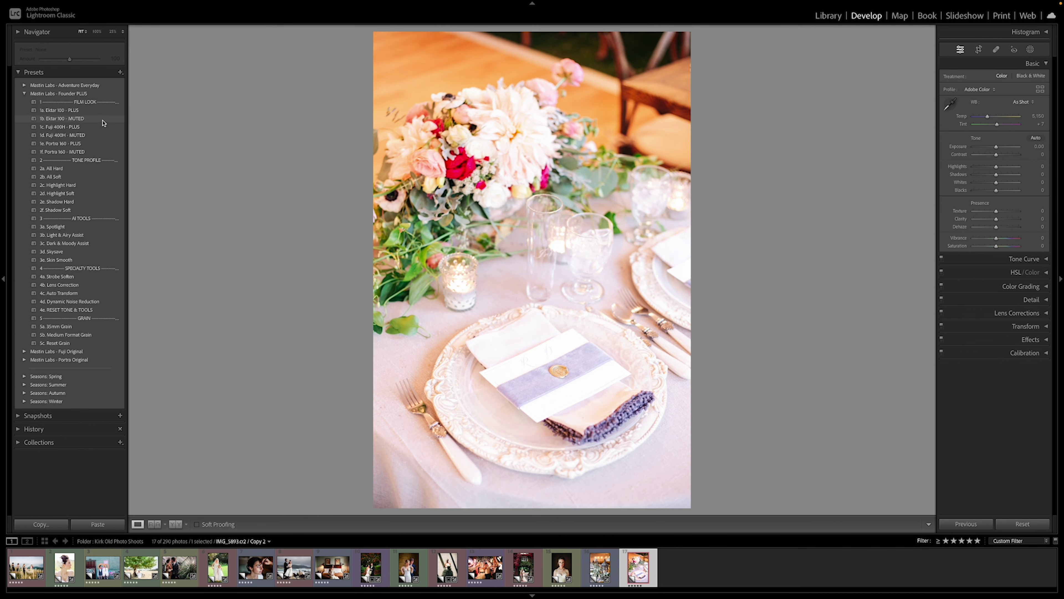
pyautogui.click(103, 121)
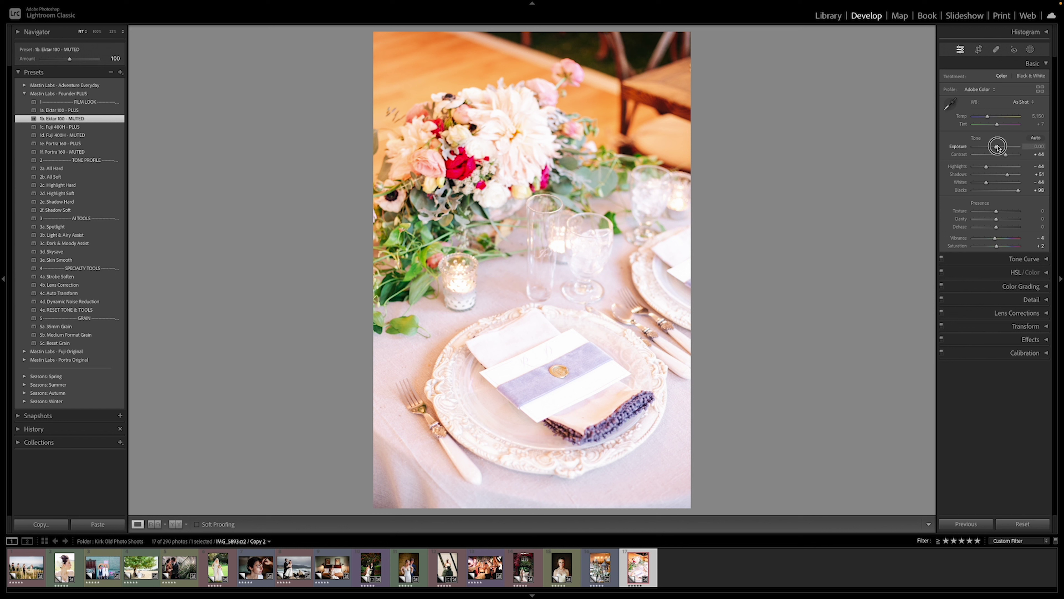
pyautogui.moveTo(997, 146); pyautogui.dragTo(995, 146)
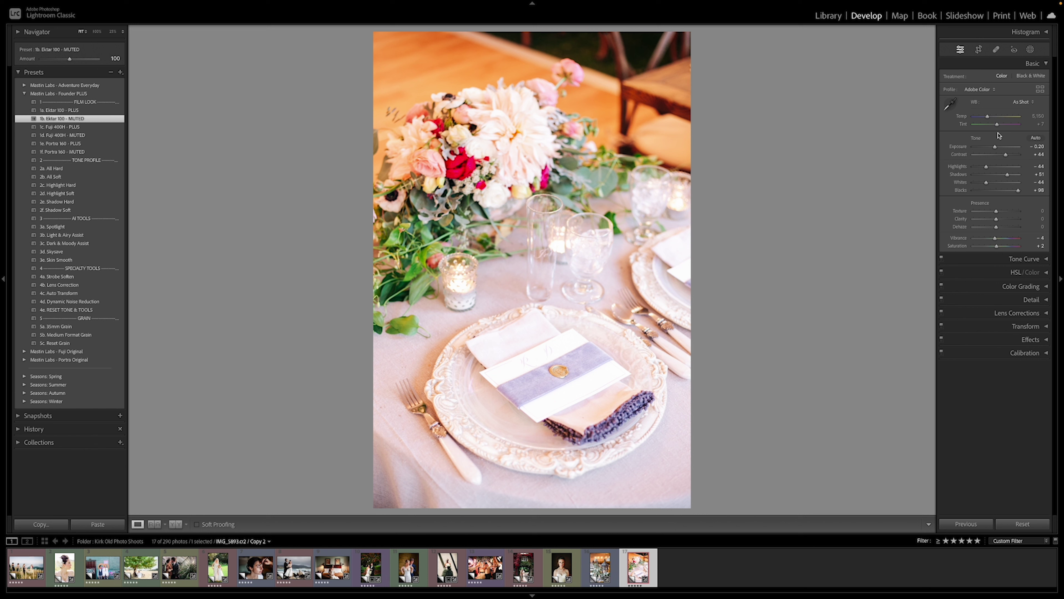
pyautogui.moveTo(997, 127); pyautogui.dragTo(996, 126)
pyautogui.press('\\')
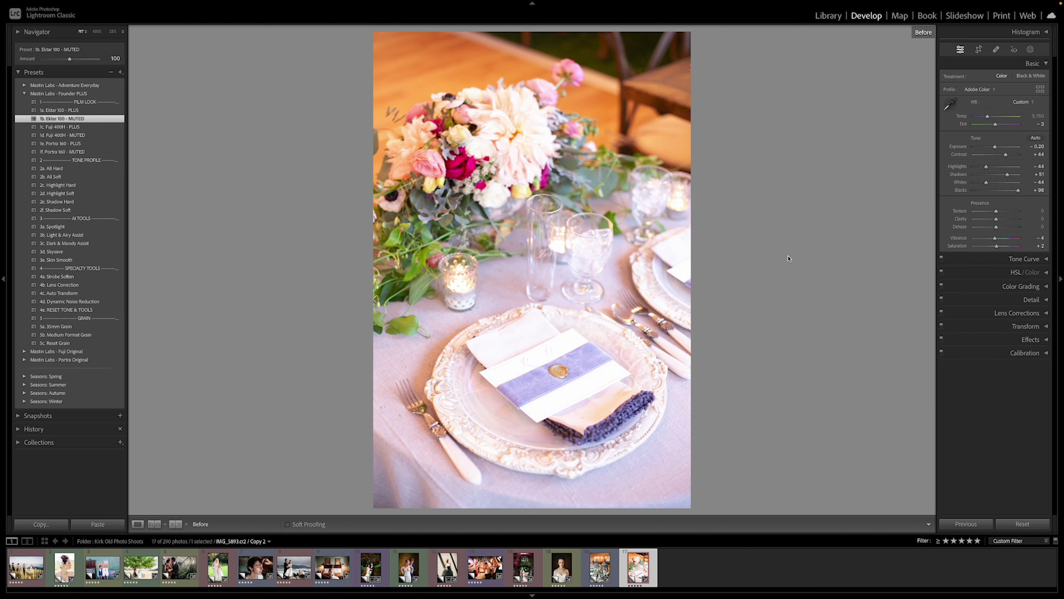
pyautogui.press('\\')
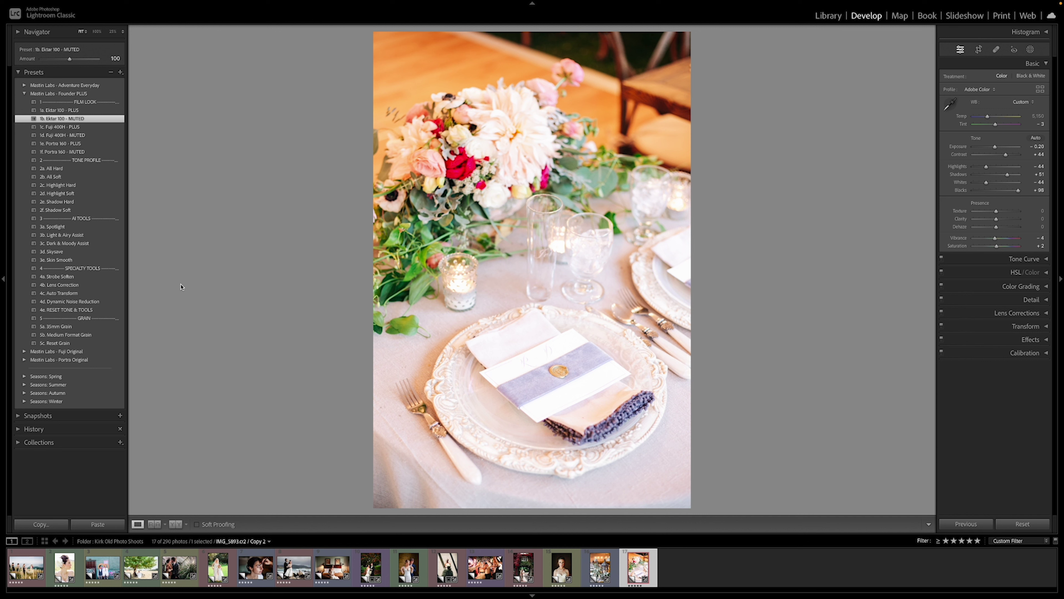
# - Add the 4b. Lens Correction preset to the place-setting photo and refine it to exposure -0.40 and temperature 5,005
pyautogui.click(117, 285)
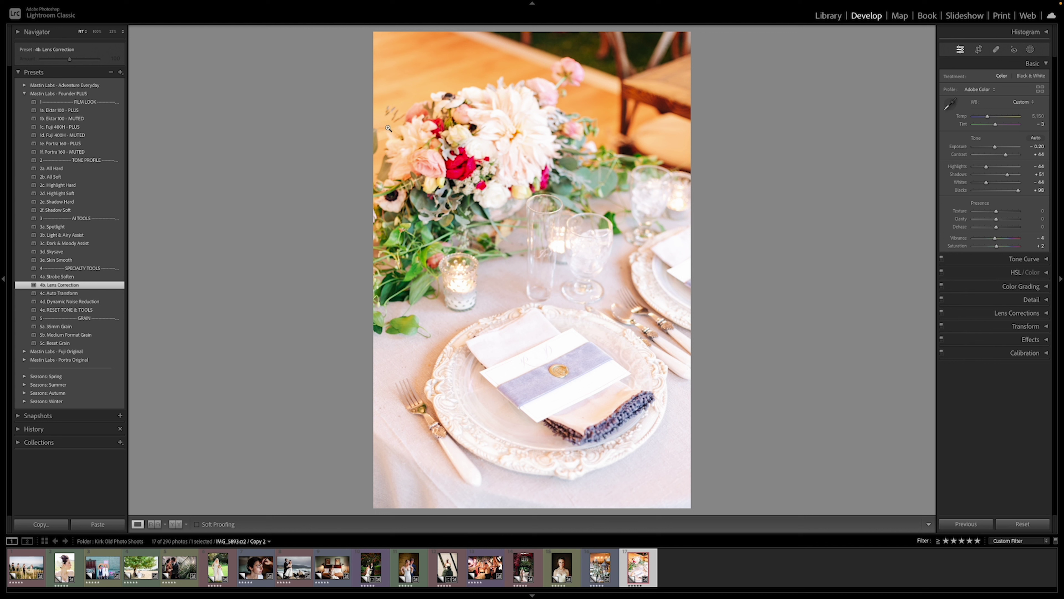
pyautogui.click(997, 147)
pyautogui.moveTo(996, 148); pyautogui.dragTo(986, 117)
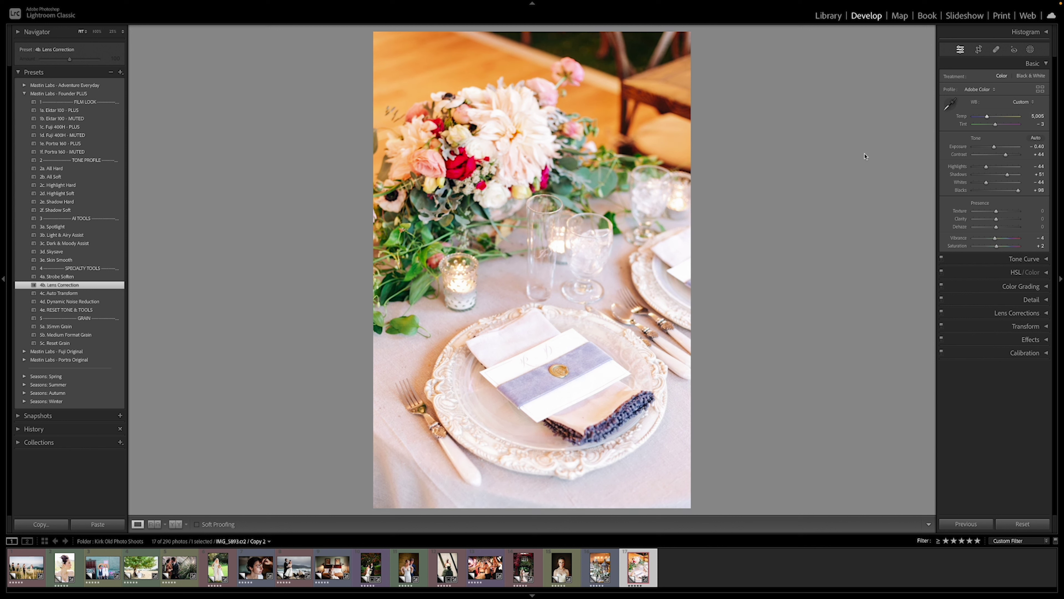
pyautogui.press('\\')
pyautogui.press('\\')
# - Review the whole series of edited wedding photos as a thumbnail grid in the Library
pyautogui.click(828, 16)
pyautogui.scroll(5, 514, 269)
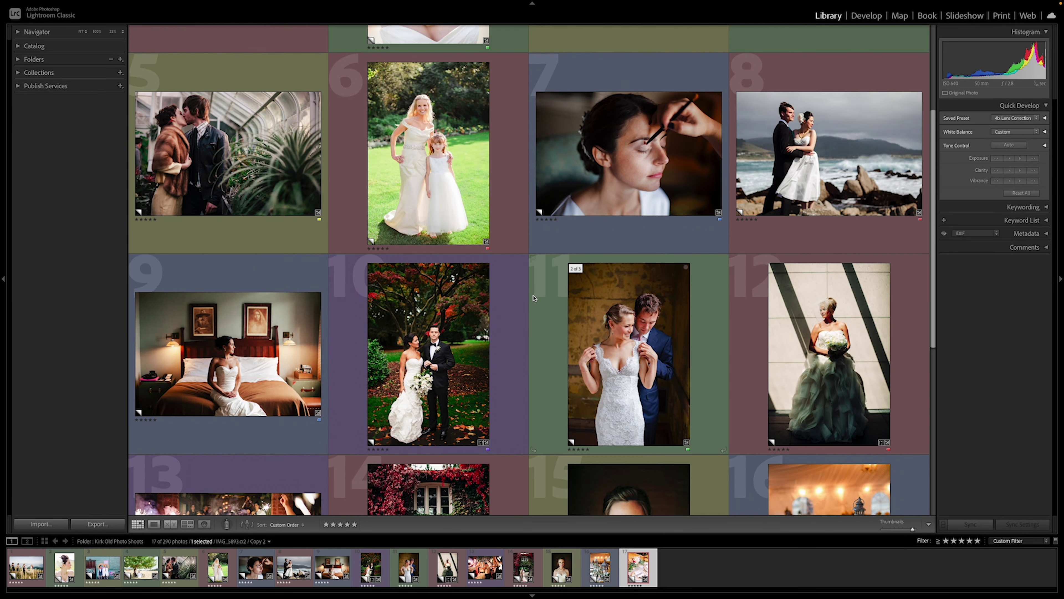
pyautogui.scroll(1, 523, 298)
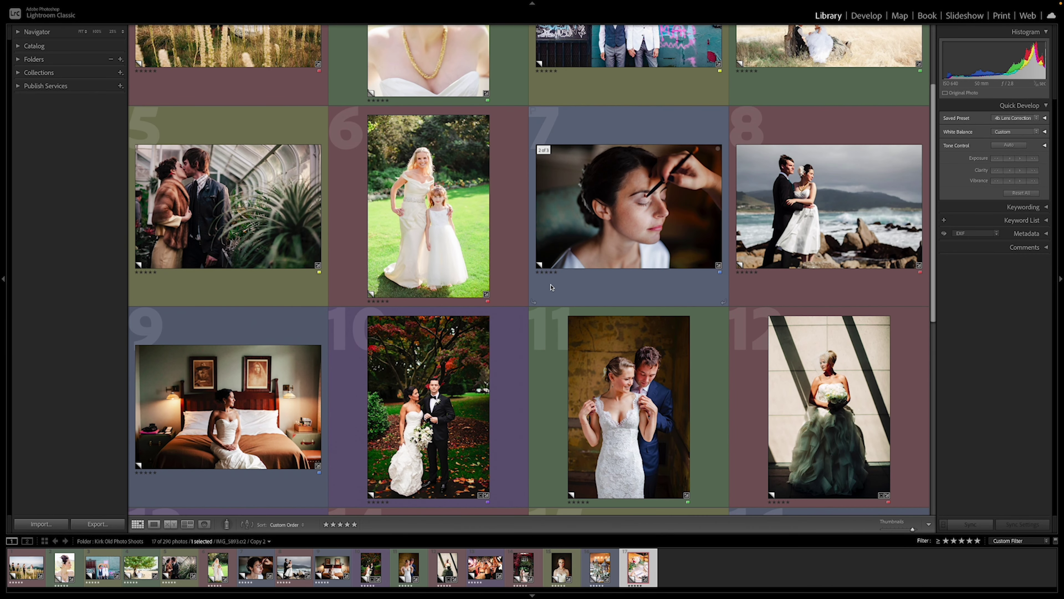
pyautogui.scroll(2, 552, 287)
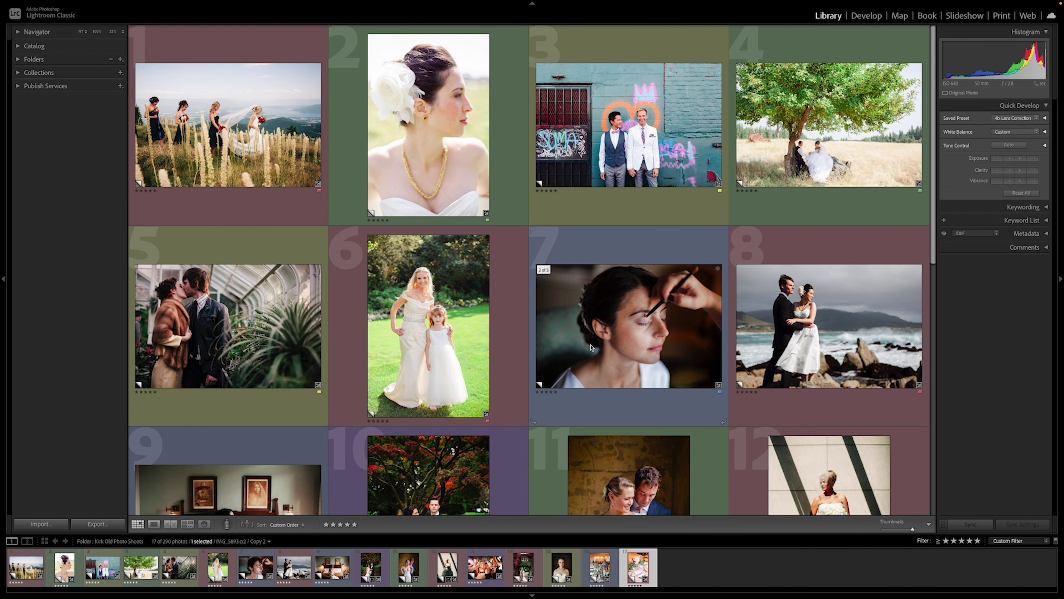
pyautogui.scroll(-3, 586, 350)
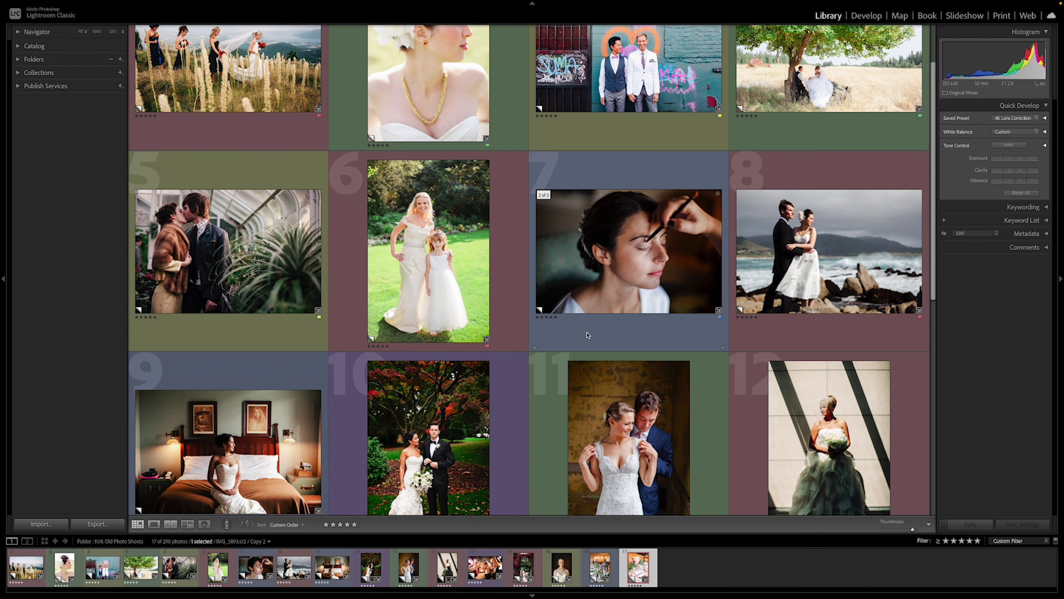
pyautogui.scroll(-2, 593, 330)
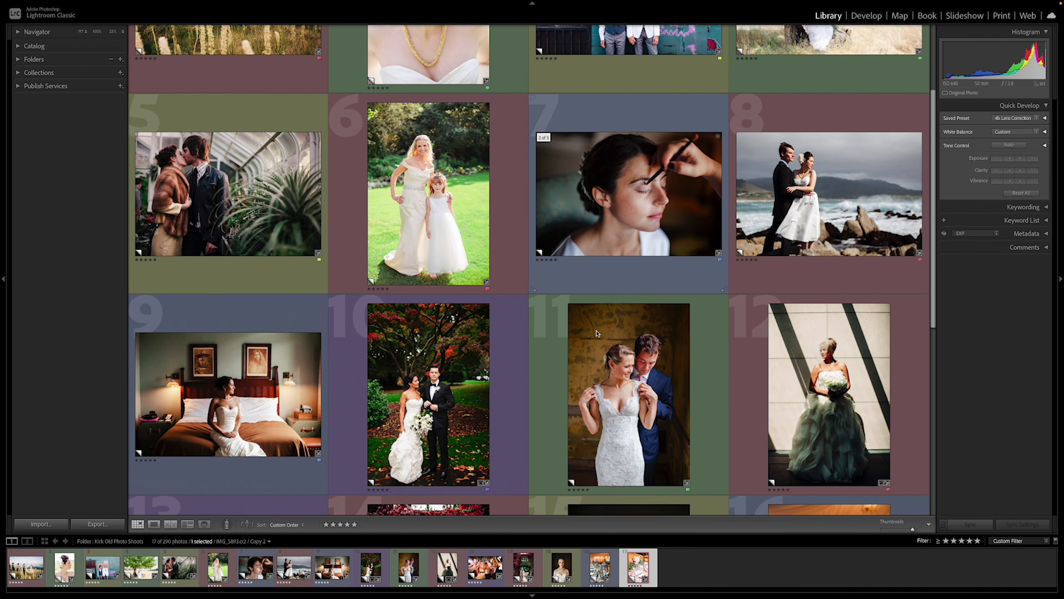
pyautogui.scroll(-5, 592, 326)
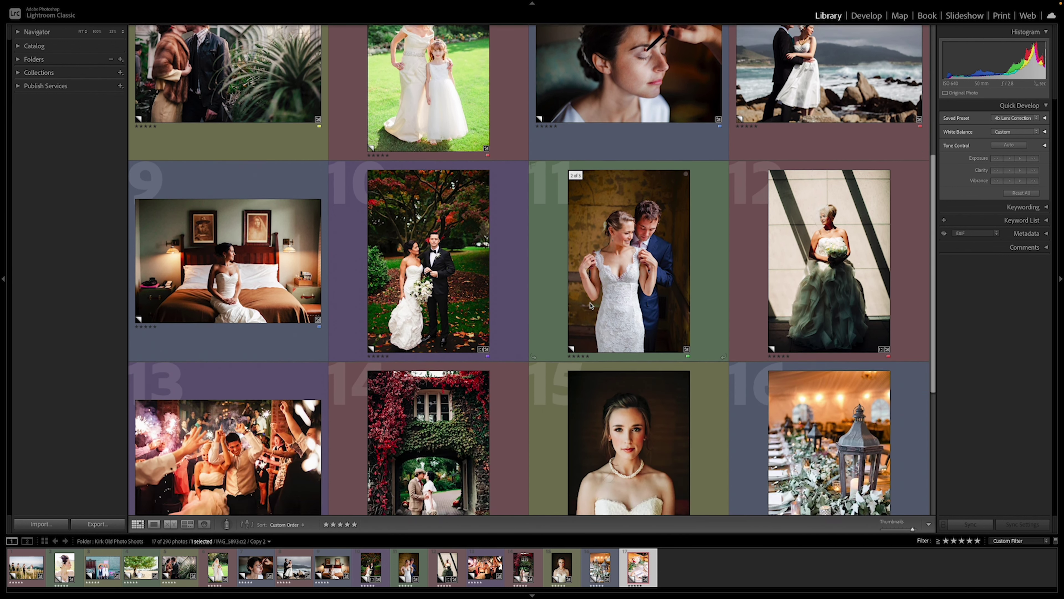
pyautogui.scroll(-1, 588, 305)
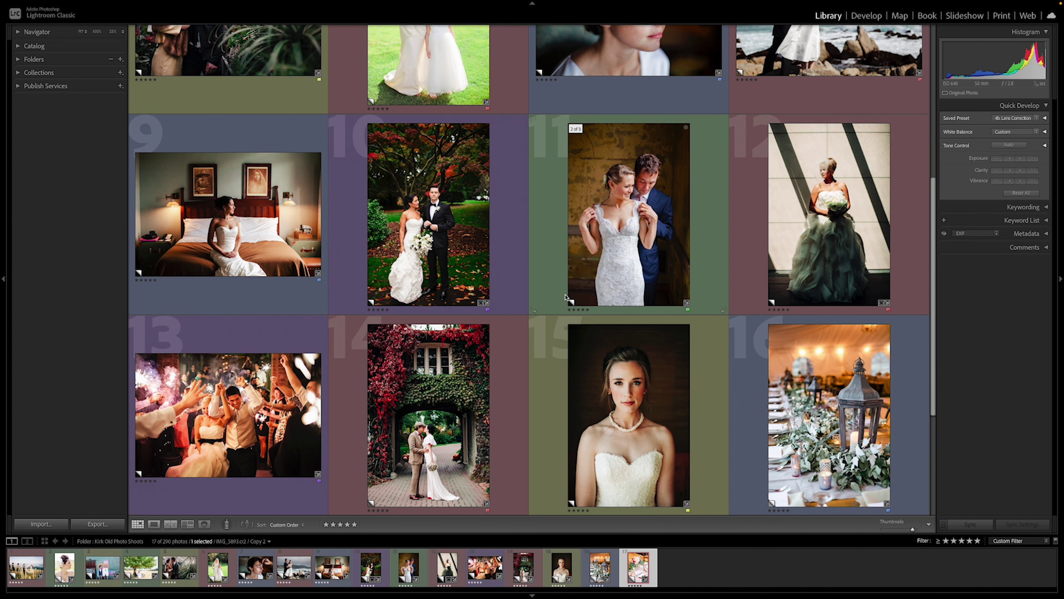
pyautogui.scroll(-1, 565, 297)
pyautogui.scroll(4, 565, 297)
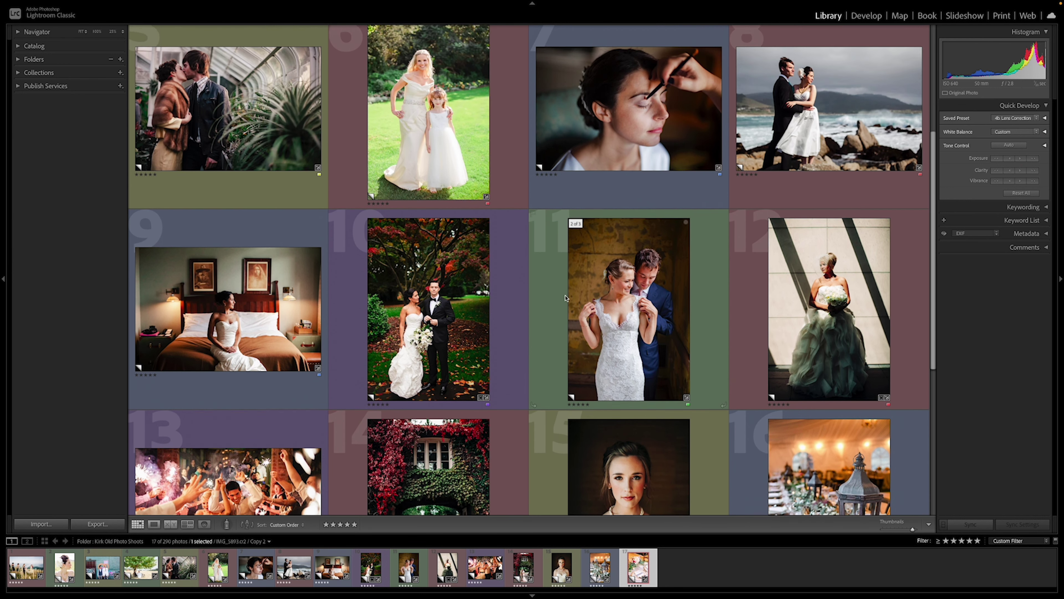
pyautogui.scroll(5, 565, 297)
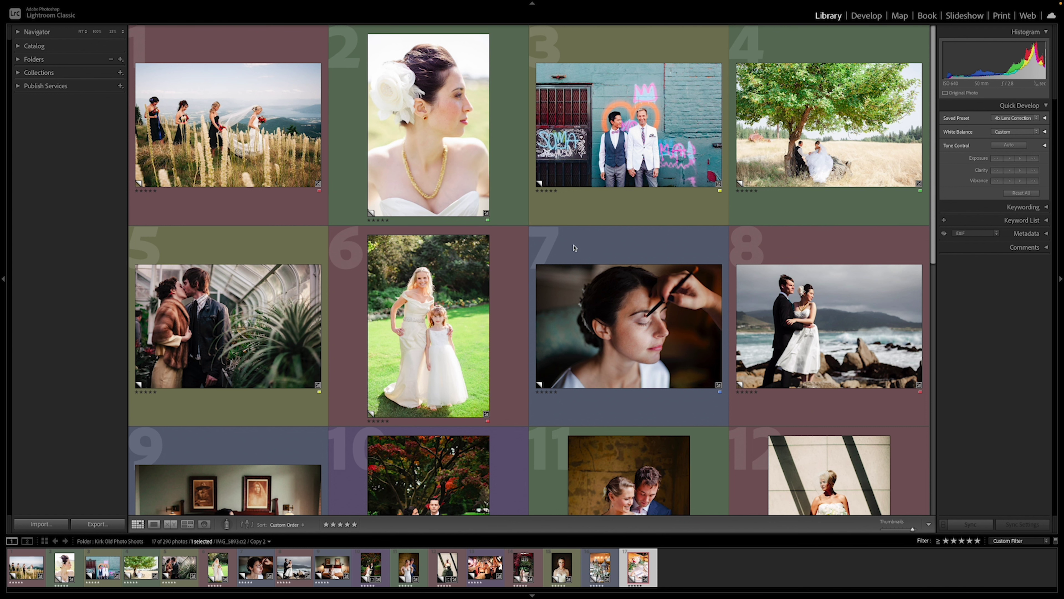
pyautogui.scroll(-3, 561, 266)
pyautogui.scroll(-1, 565, 284)
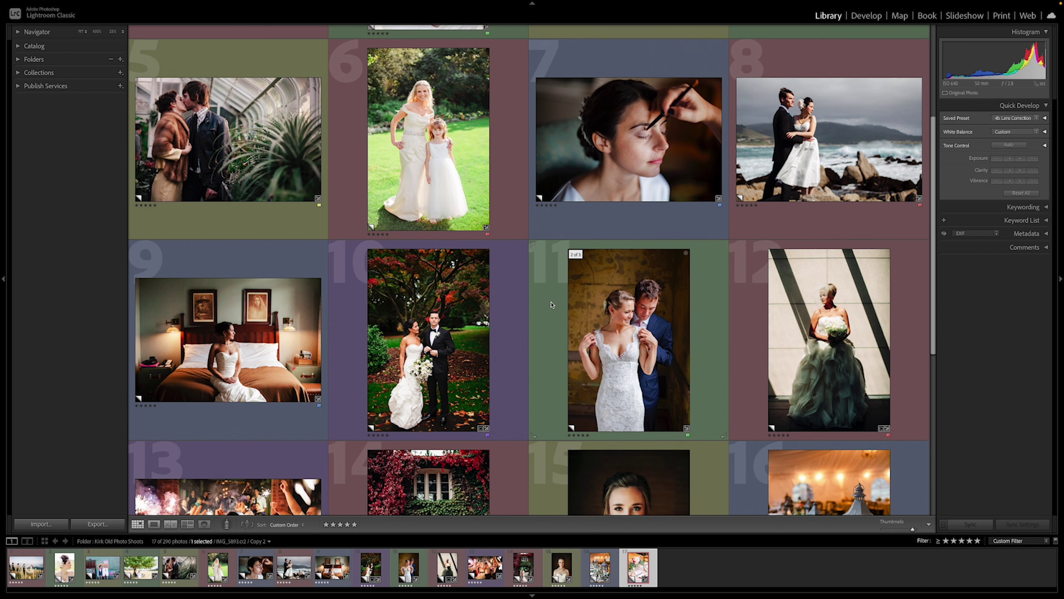
pyautogui.scroll(-2, 553, 290)
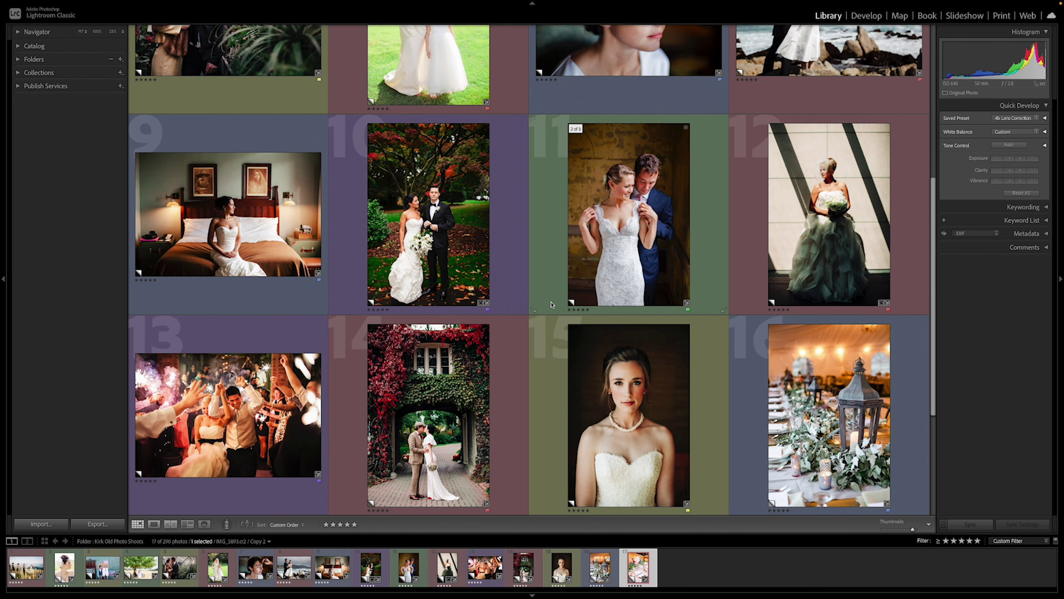